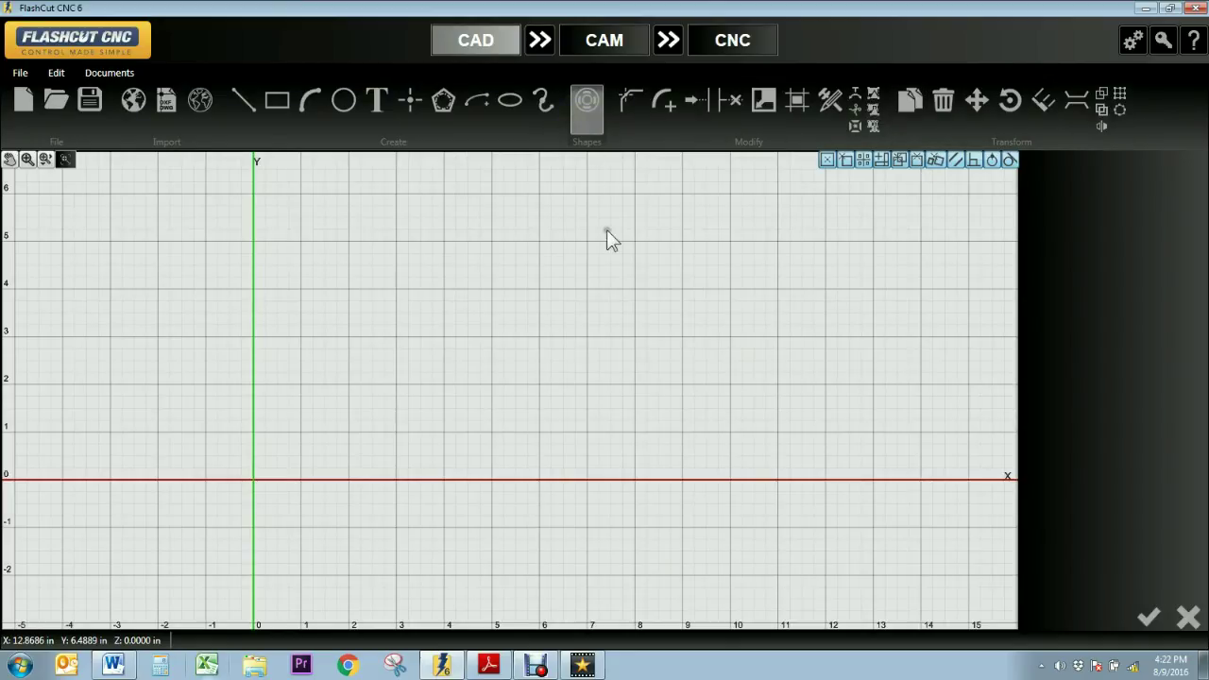
Step: Place the default 3 x 3 in gusset plate with four holes at the grid origin
{"action": "scroll", "coordinate": [981, 377], "scroll_direction": "down", "scroll_amount": 2}
{"action": "scroll", "coordinate": [980, 394], "scroll_direction": "down", "scroll_amount": 7}
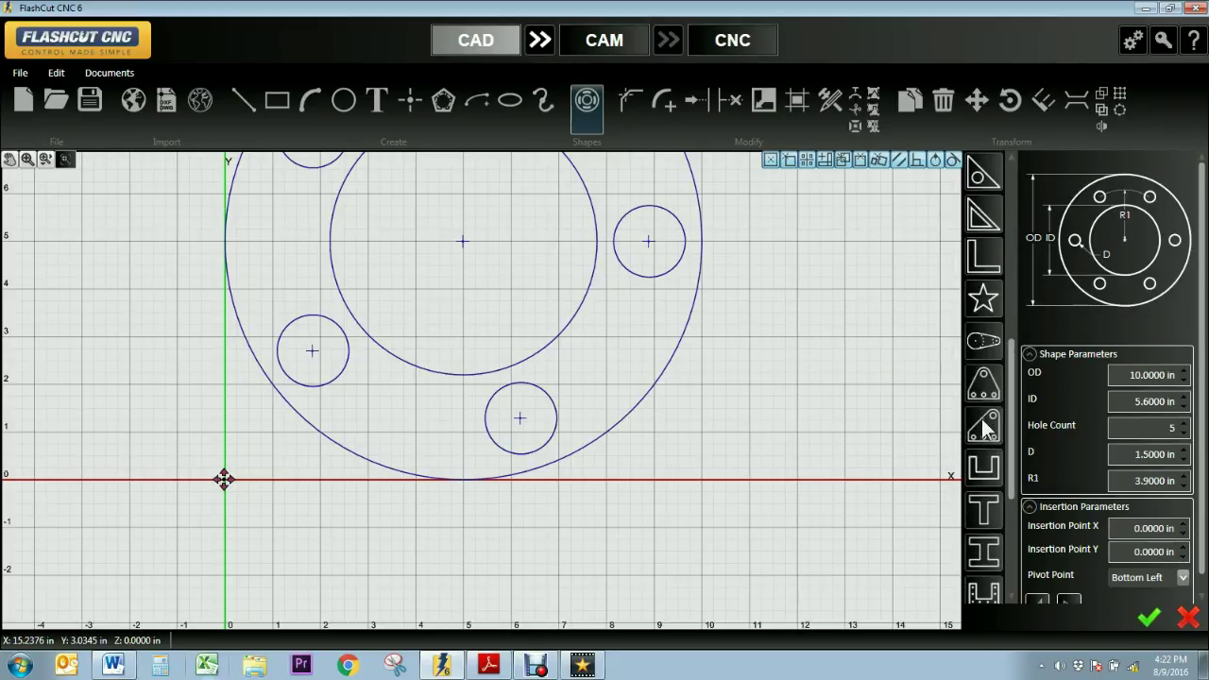
{"action": "left_click", "coordinate": [984, 427]}
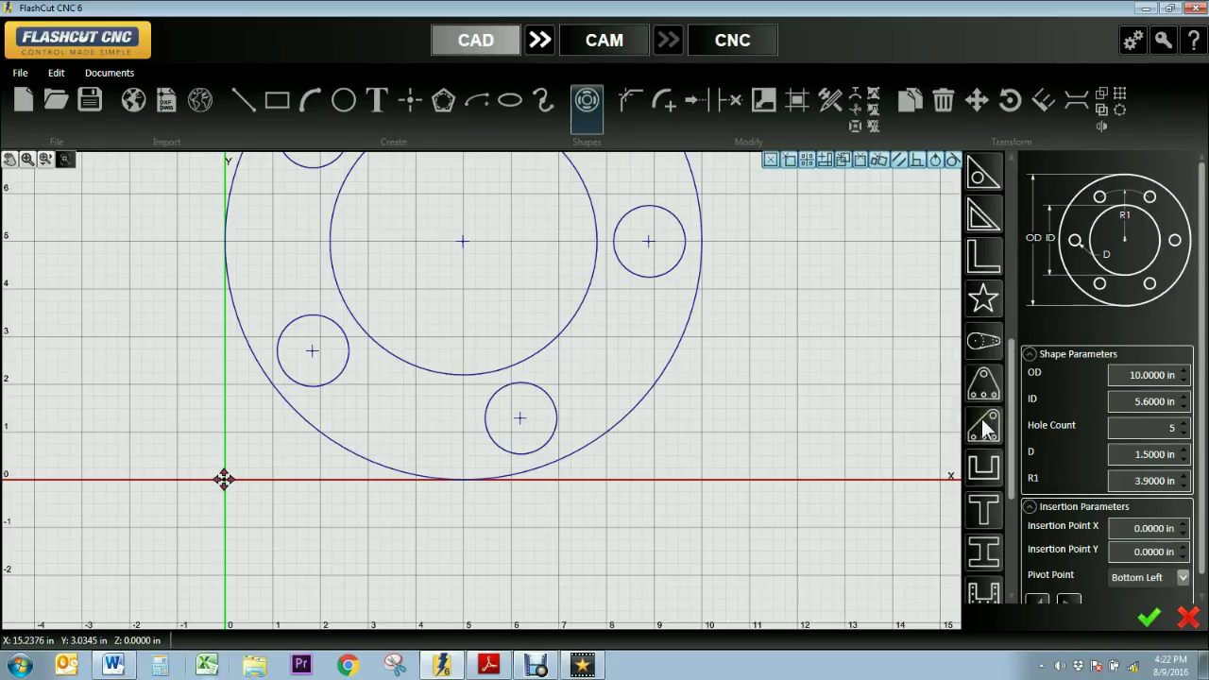
{"action": "left_click", "coordinate": [1148, 618]}
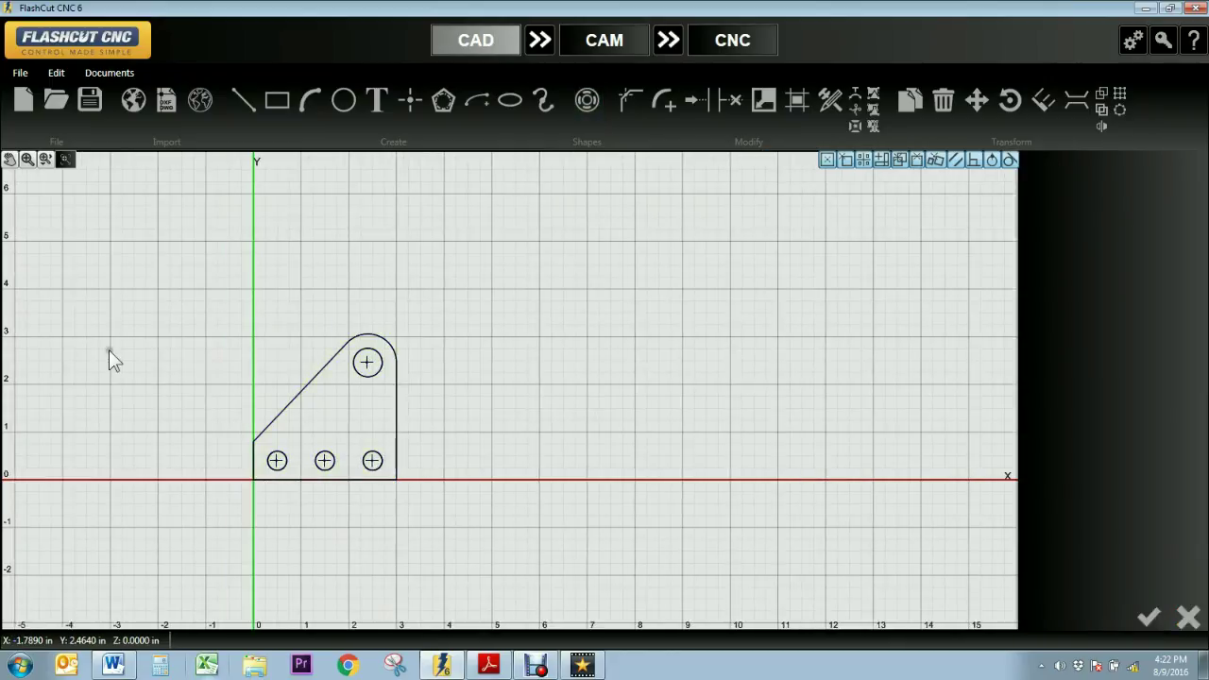
Step: Zoom in and cut the plate's diagonal edge at two points with the Cut tool
{"action": "scroll", "coordinate": [253, 454], "scroll_direction": "up", "scroll_amount": 3}
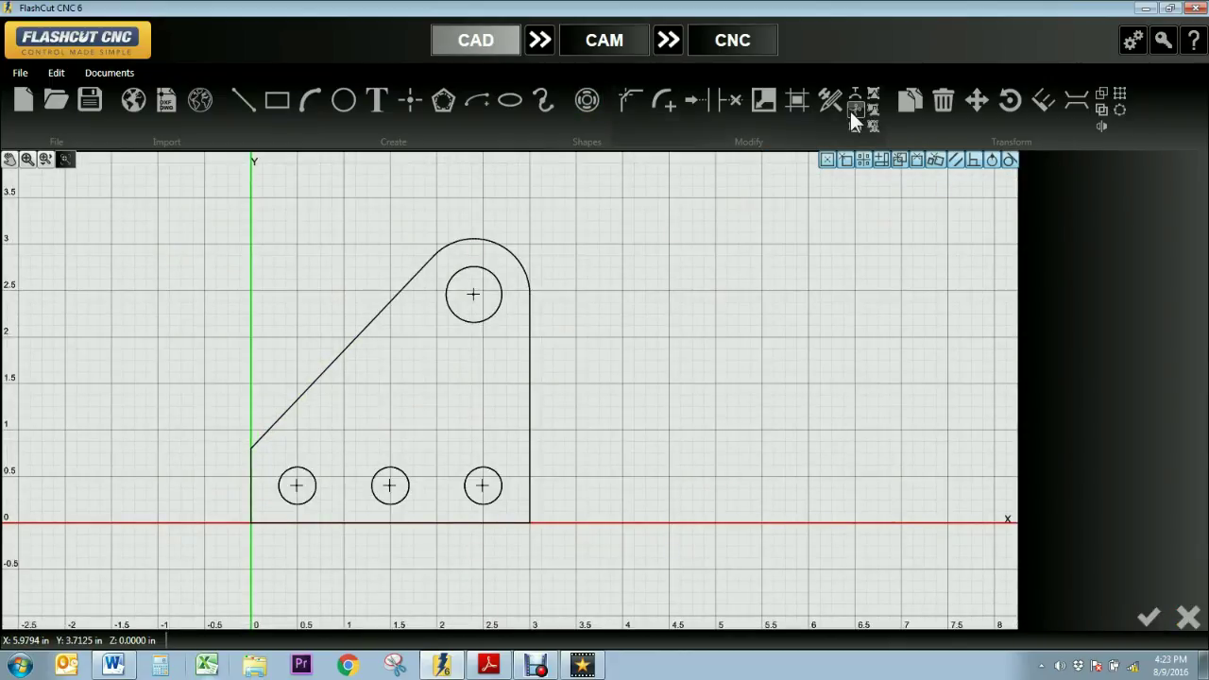
{"action": "left_click", "coordinate": [853, 111]}
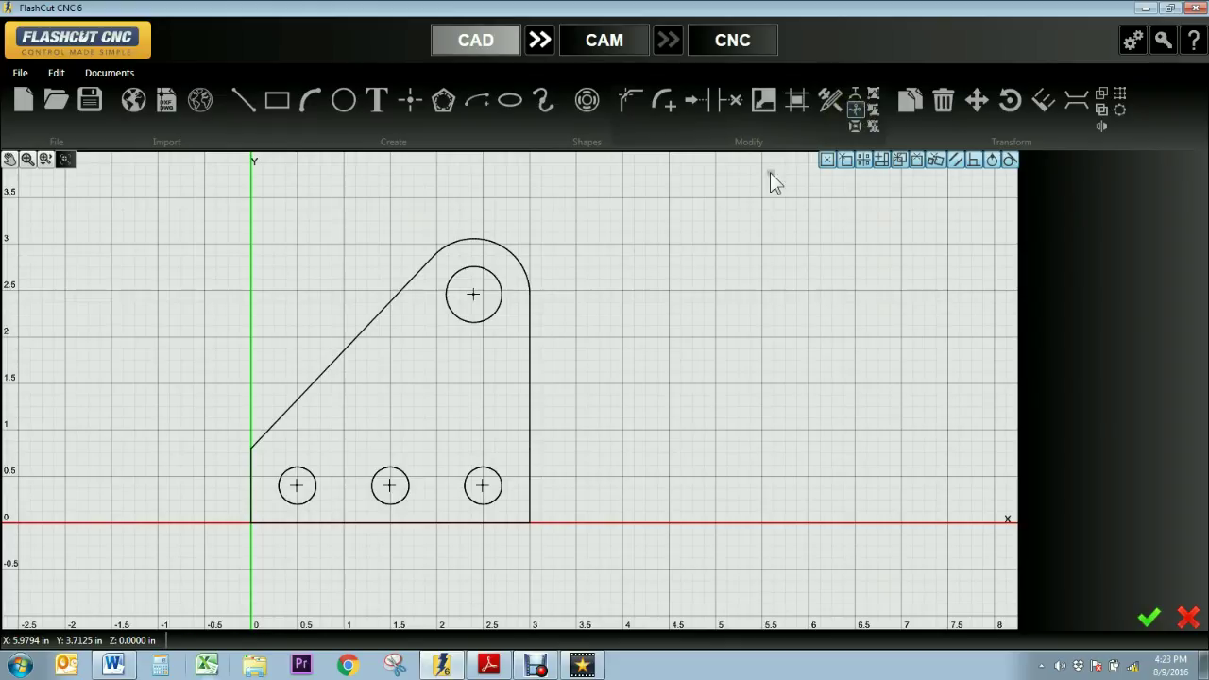
{"action": "left_click", "coordinate": [349, 343]}
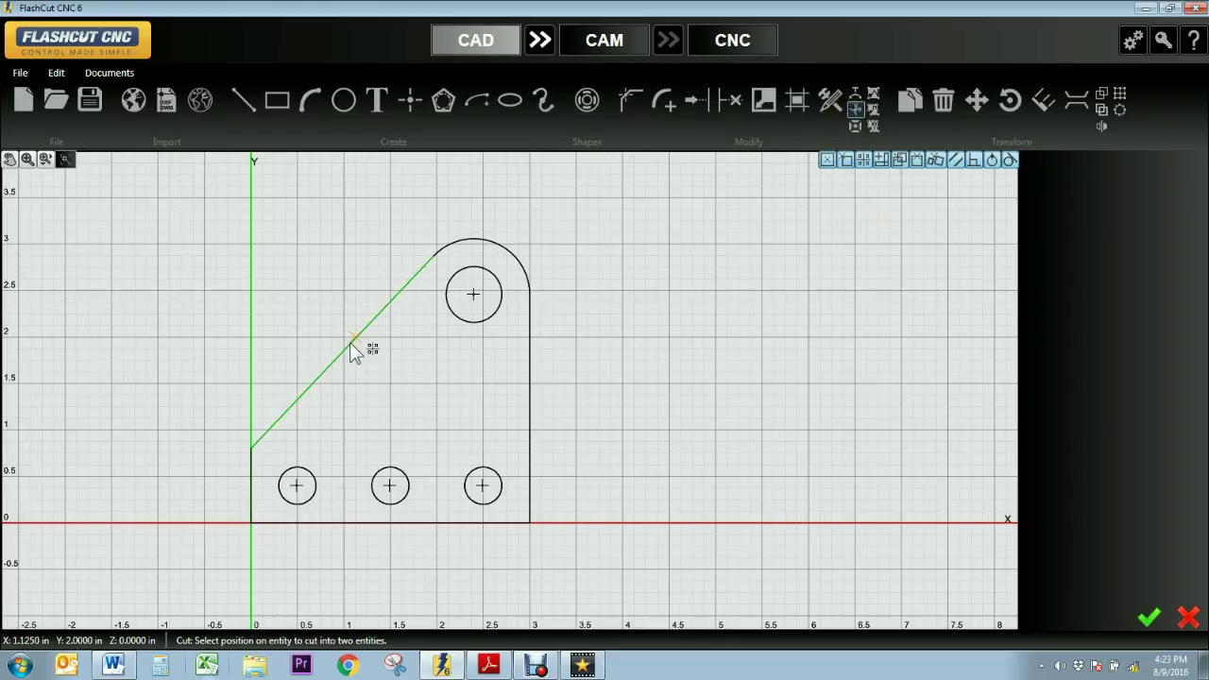
{"action": "left_click", "coordinate": [349, 342]}
{"action": "left_click", "coordinate": [370, 321]}
{"action": "left_click", "coordinate": [368, 319]}
Step: Cut the top hole circle and the rounded top arc into separate pieces
{"action": "left_click", "coordinate": [484, 268]}
{"action": "left_click", "coordinate": [487, 269]}
{"action": "left_click", "coordinate": [499, 243]}
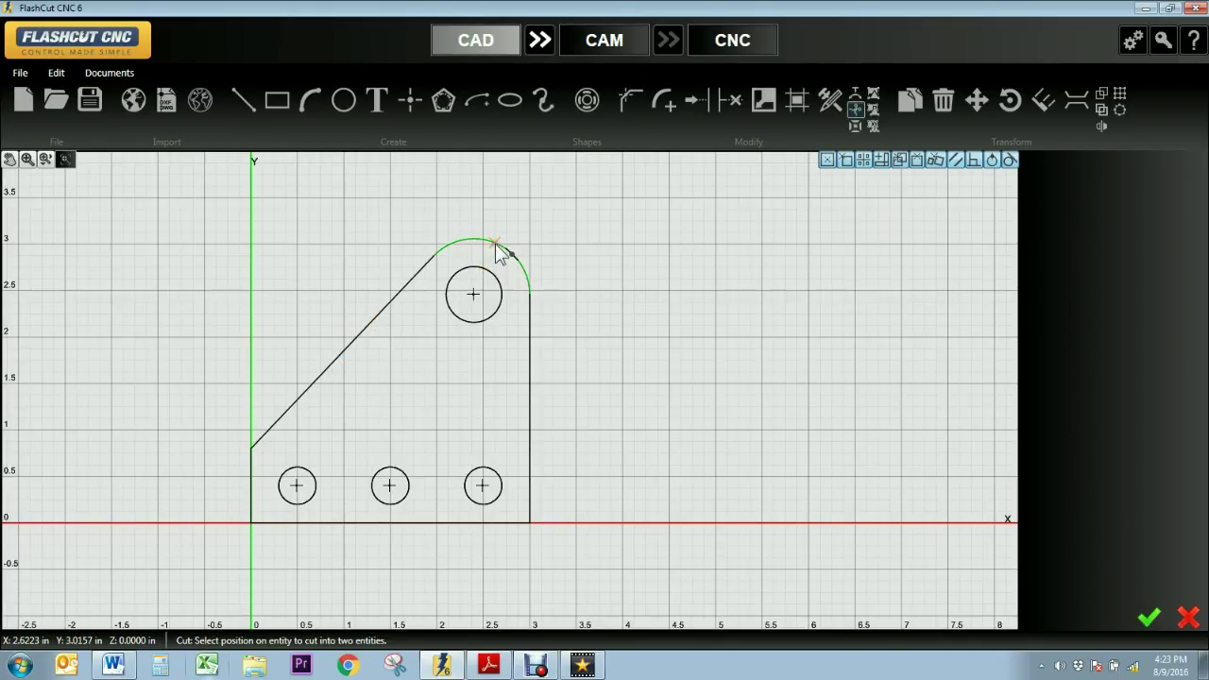
{"action": "left_click", "coordinate": [499, 251]}
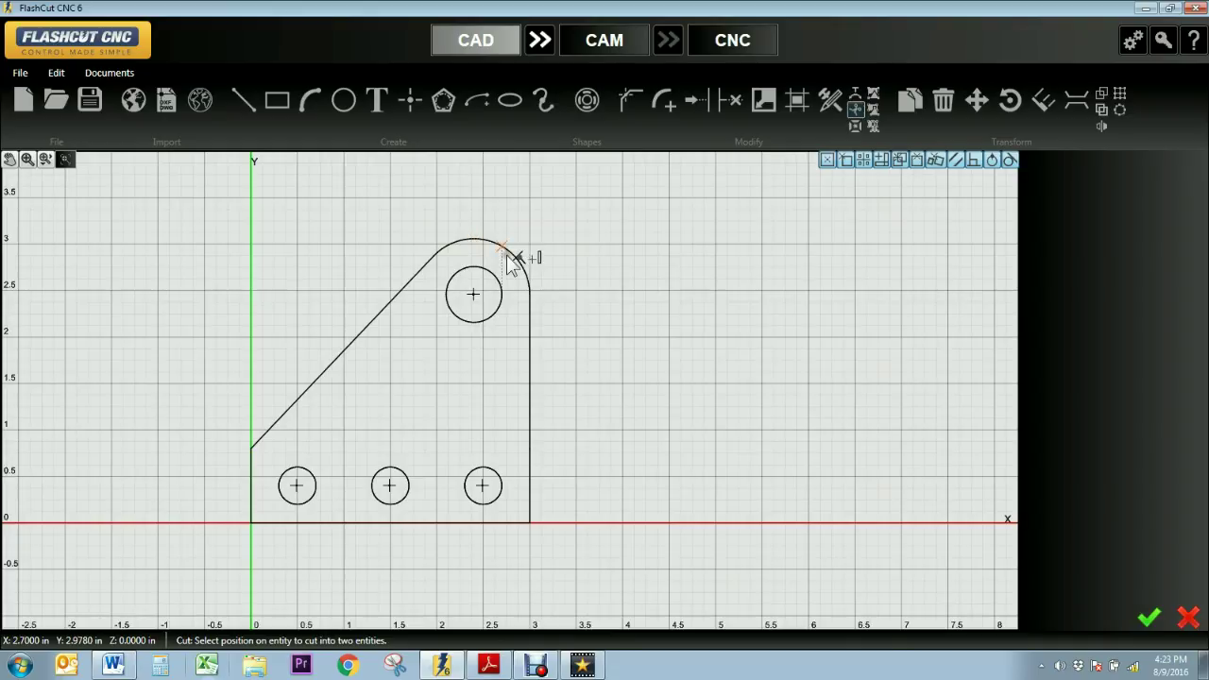
{"action": "left_click", "coordinate": [1145, 618]}
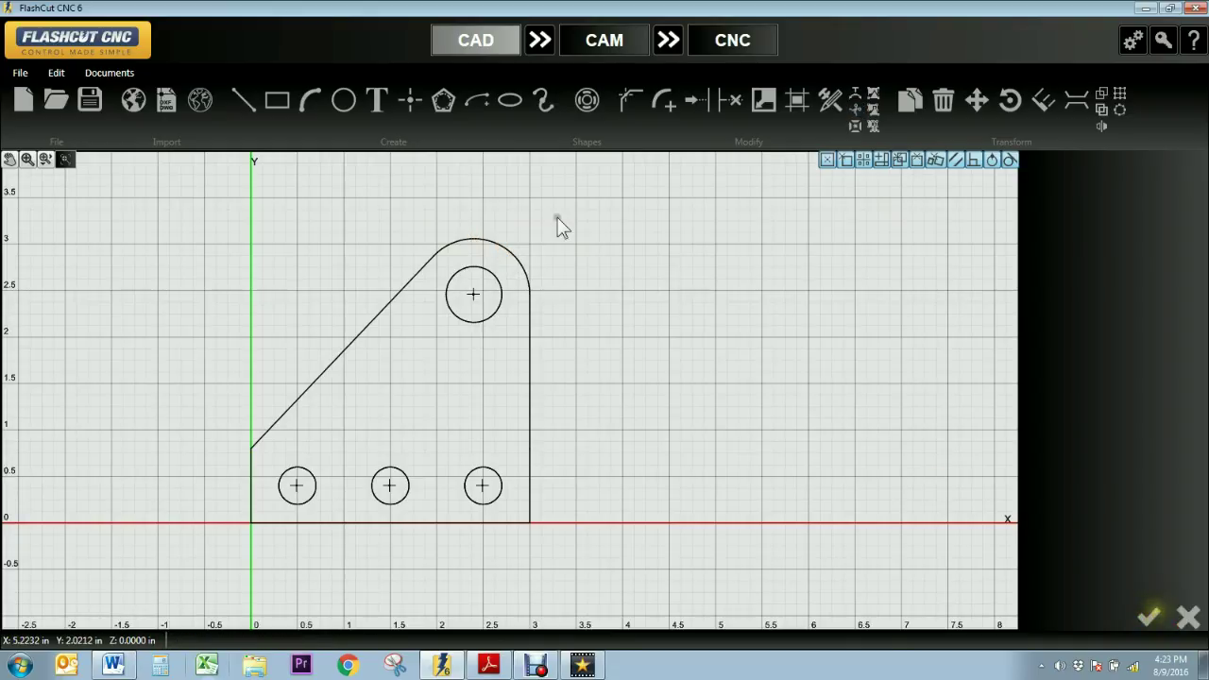
Step: Undo the accidental arc drag twice with Edit > Undo, then box-select the plate and apply Modify
{"action": "left_click_drag", "start_coordinate": [466, 244], "coordinate": [376, 312]}
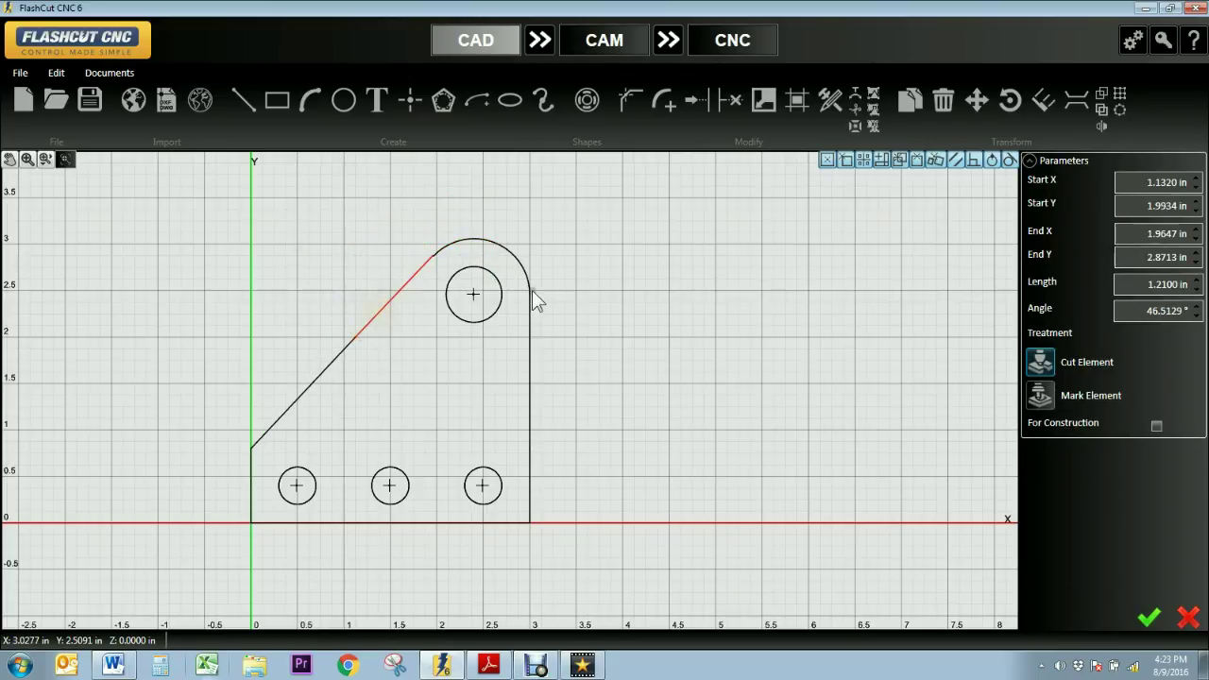
{"action": "left_click", "coordinate": [59, 73]}
{"action": "left_click", "coordinate": [68, 94]}
{"action": "left_click", "coordinate": [58, 73]}
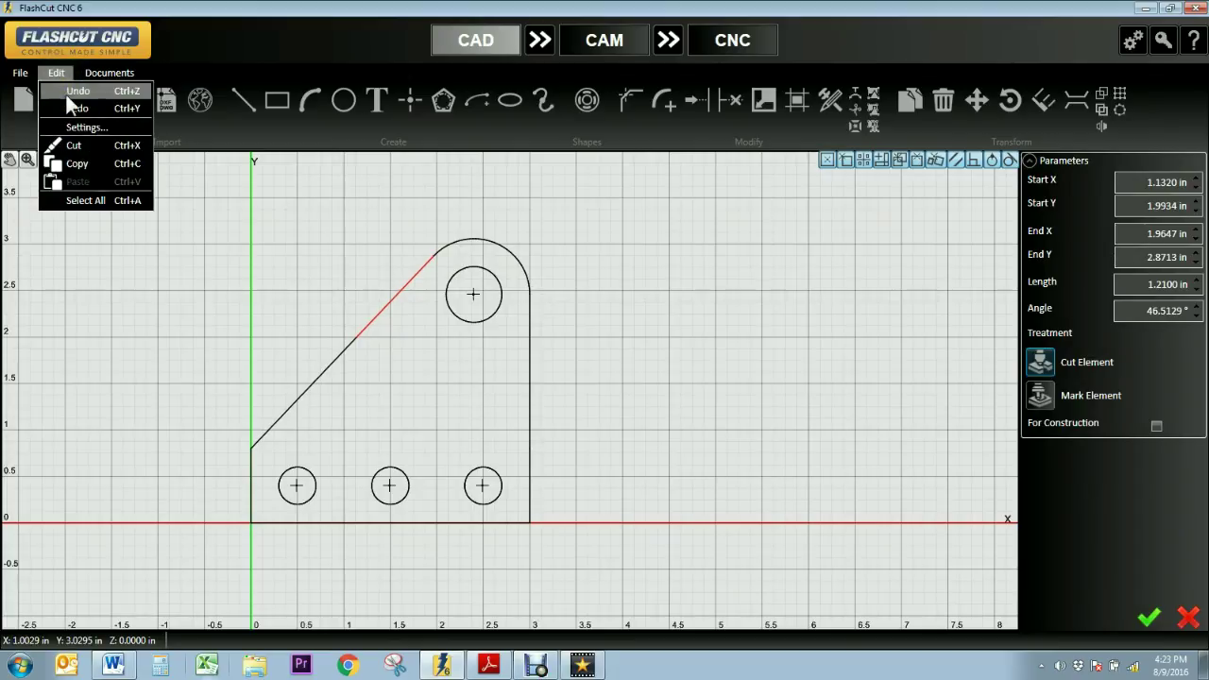
{"action": "left_click", "coordinate": [66, 94]}
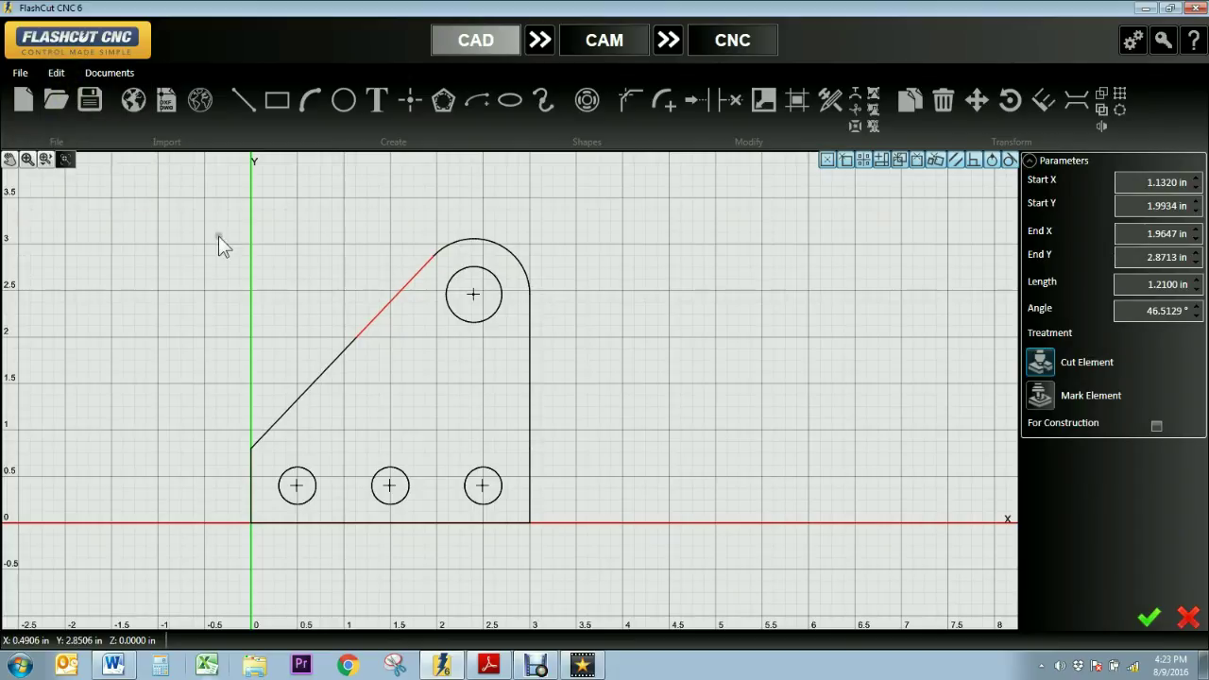
{"action": "left_click_drag", "start_coordinate": [183, 196], "coordinate": [570, 578]}
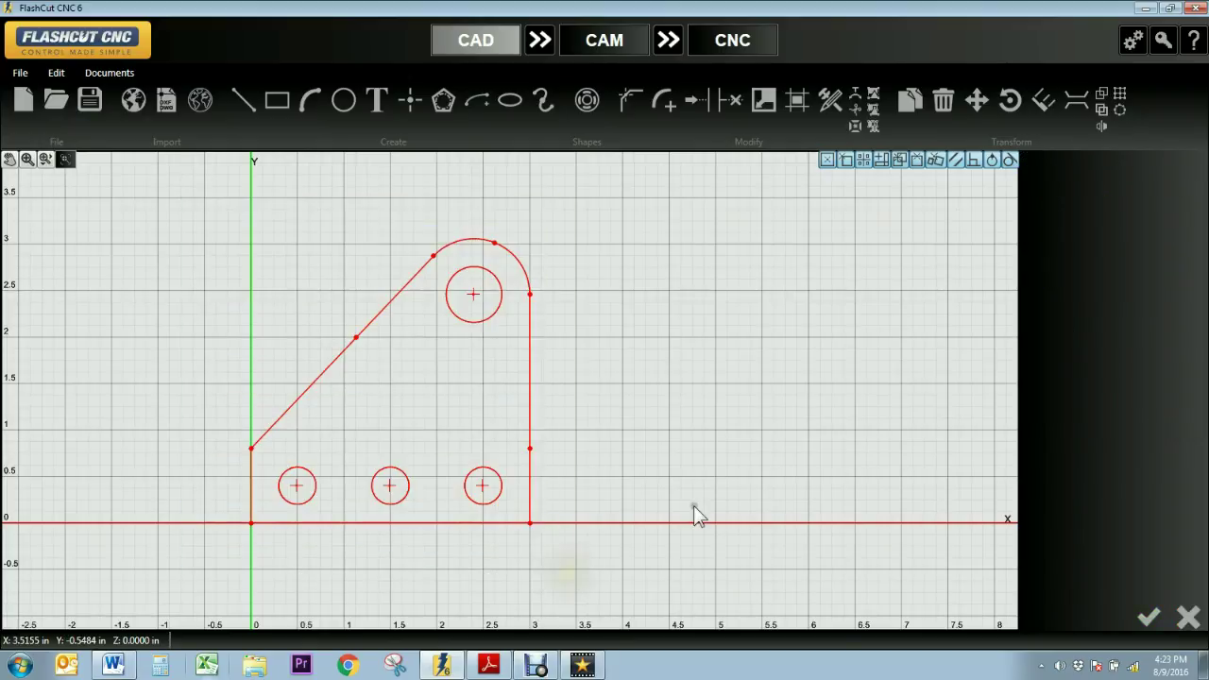
{"action": "left_click", "coordinate": [871, 99]}
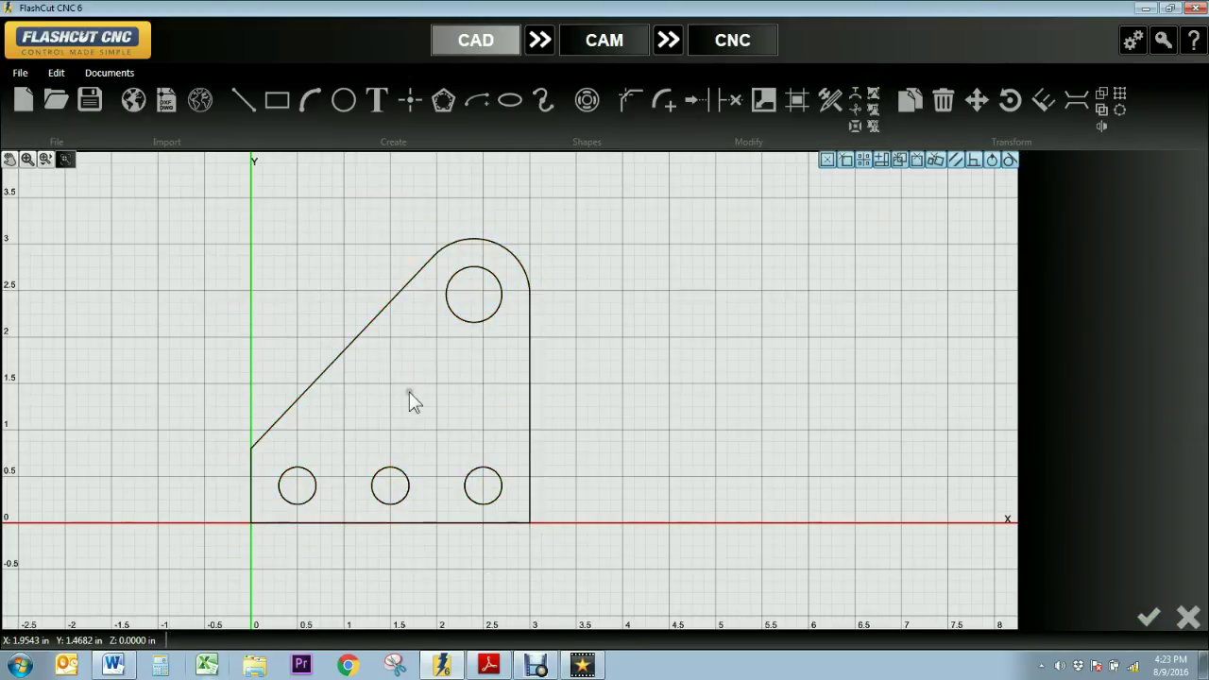
Step: Zoom out and box-select the whole gusset plate
{"action": "scroll", "coordinate": [342, 409], "scroll_direction": "down", "scroll_amount": 5}
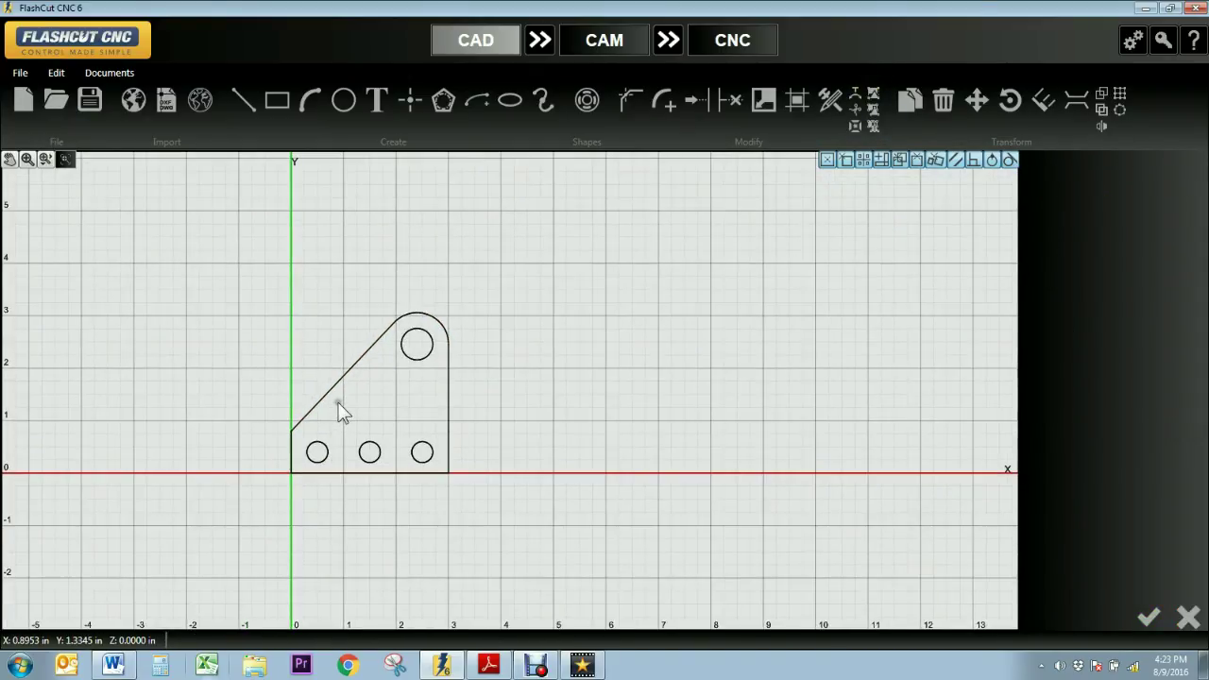
{"action": "scroll", "coordinate": [335, 408], "scroll_direction": "down", "scroll_amount": 1}
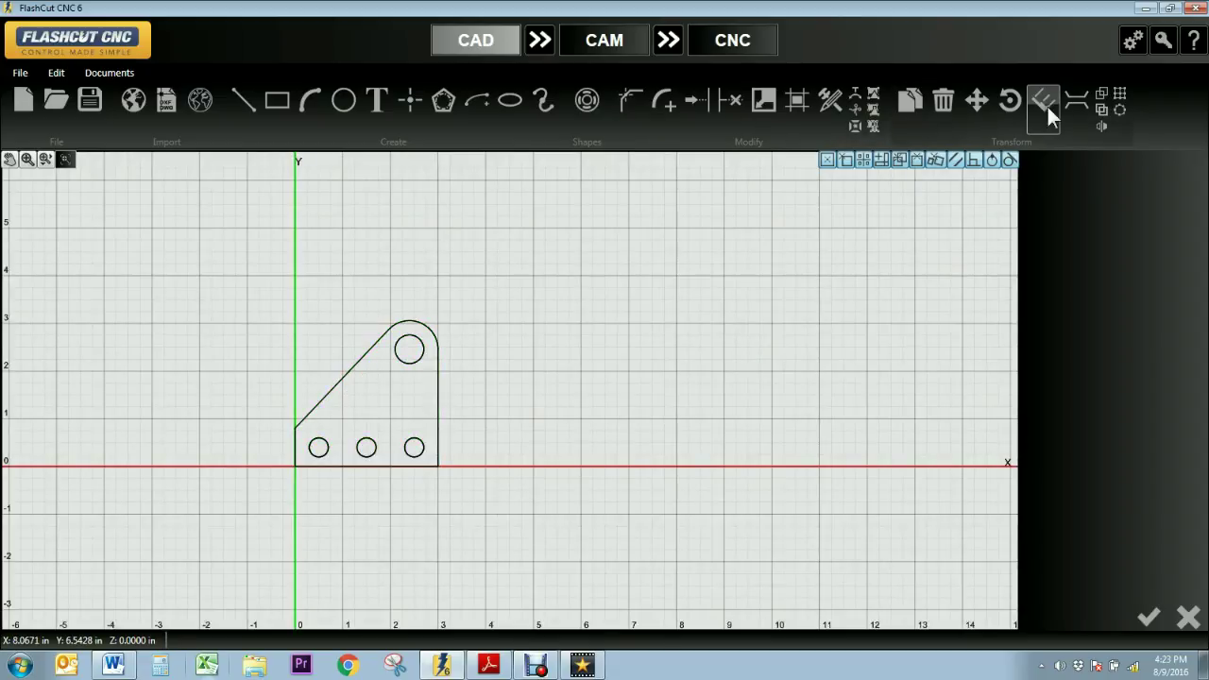
{"action": "left_click_drag", "start_coordinate": [259, 300], "coordinate": [468, 492]}
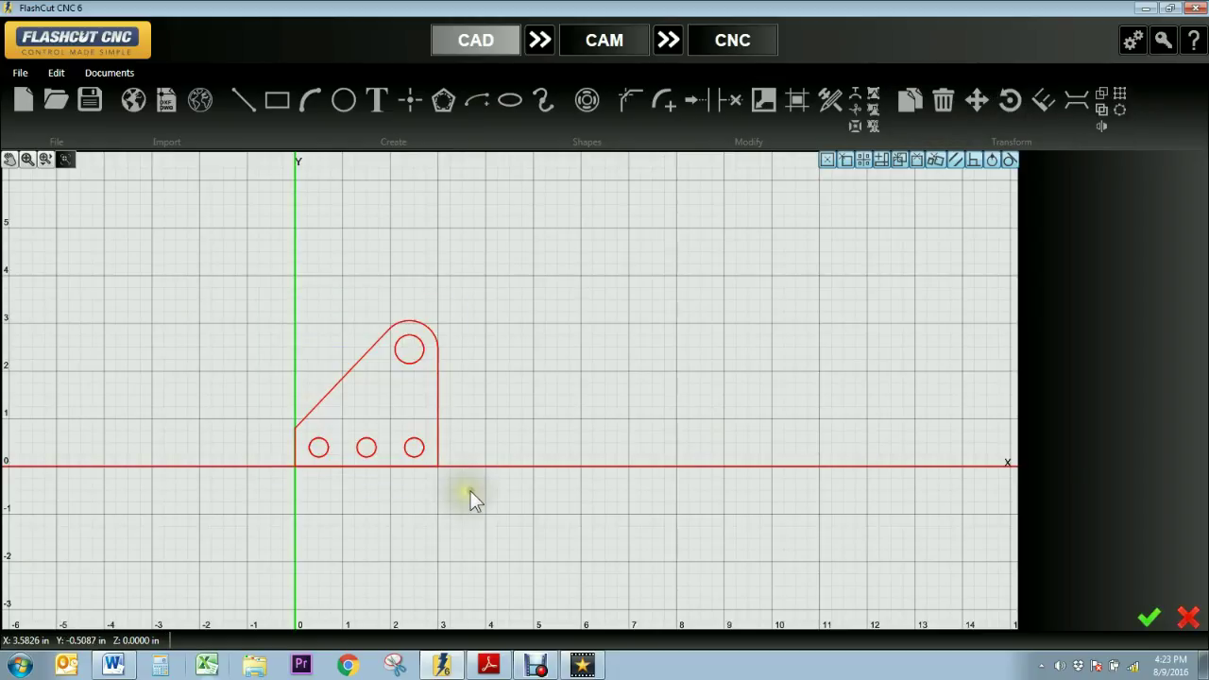
Step: Restart the Copy command and select the gusset plate as the object to copy
{"action": "left_click", "coordinate": [908, 102]}
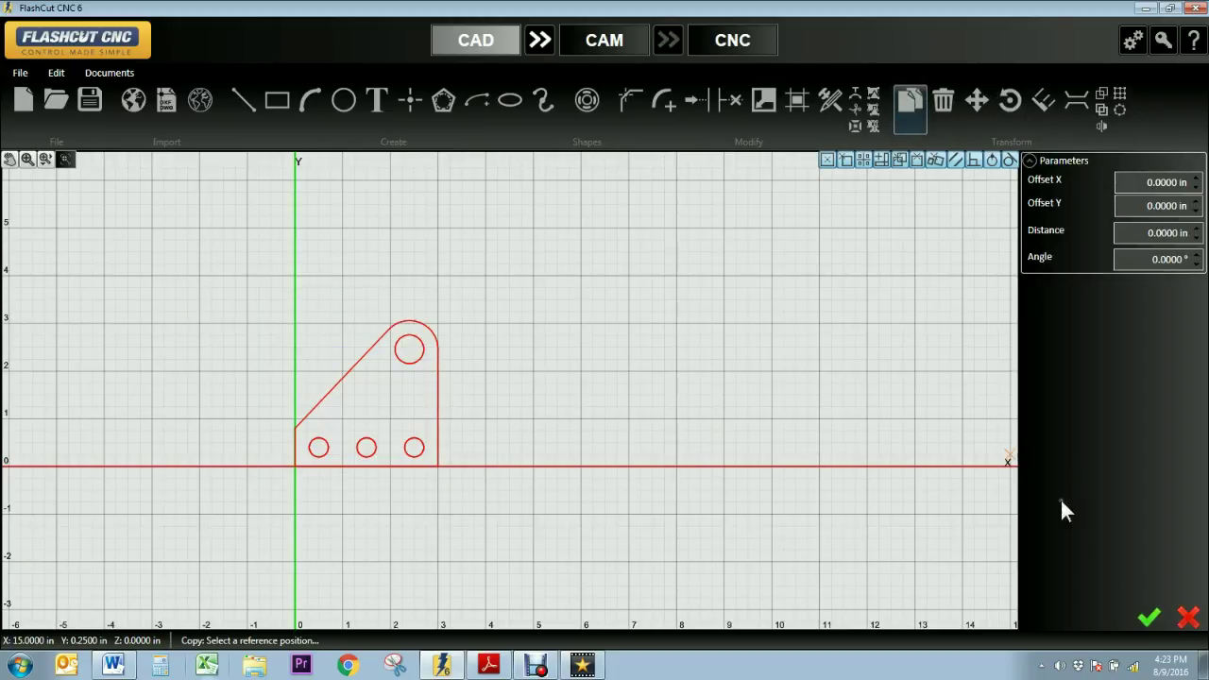
{"action": "left_click", "coordinate": [1188, 617]}
{"action": "left_click", "coordinate": [874, 301]}
{"action": "left_click", "coordinate": [908, 113]}
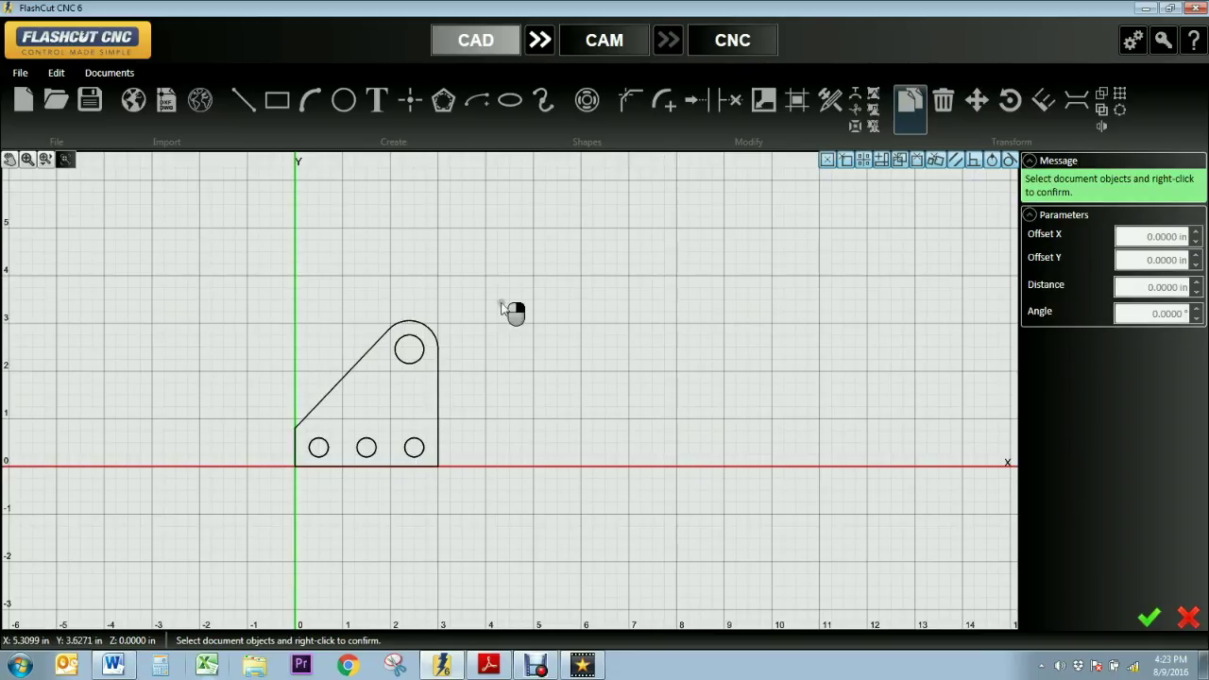
{"action": "left_click", "coordinate": [352, 372]}
{"action": "right_click", "coordinate": [352, 371]}
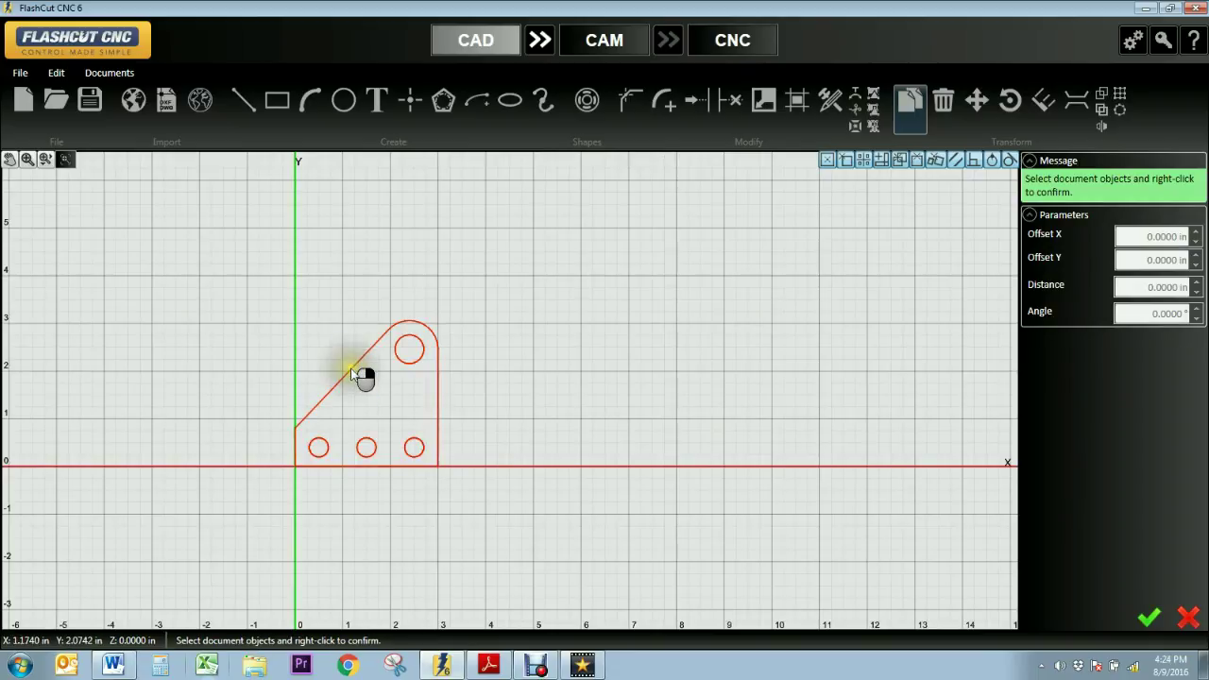
{"action": "right_click", "coordinate": [352, 371]}
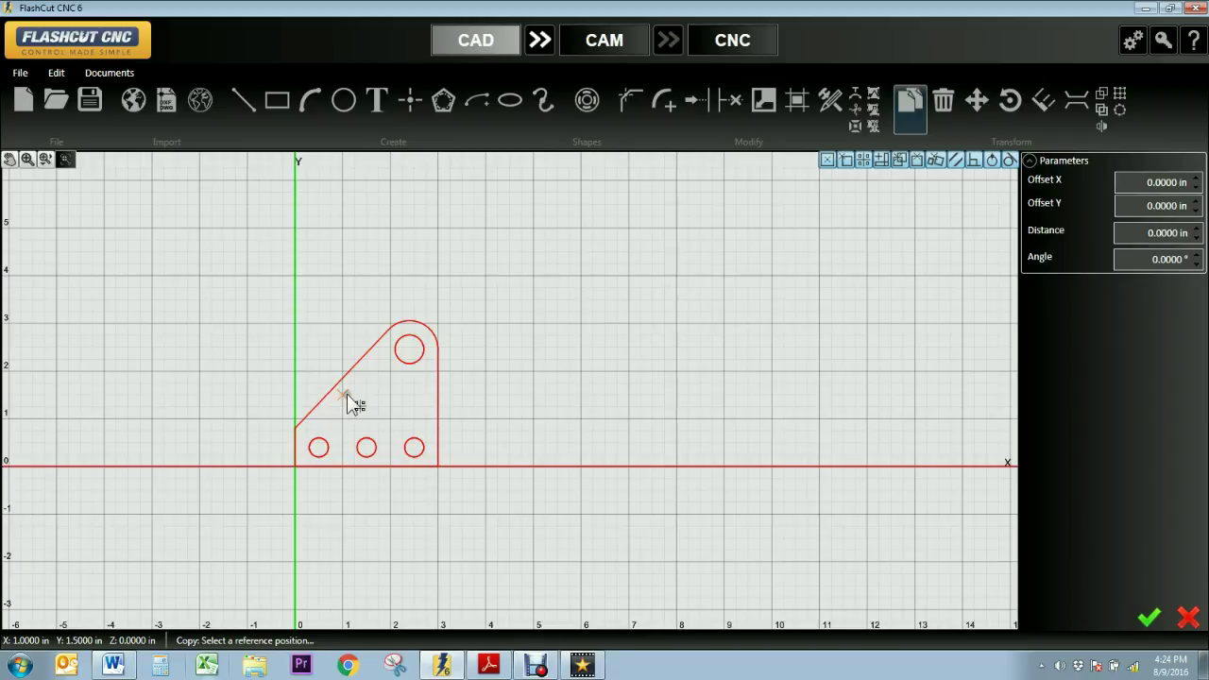
Step: Set a reference point near the top hole and paste copies right and upper left of the original
{"action": "left_click", "coordinate": [406, 400]}
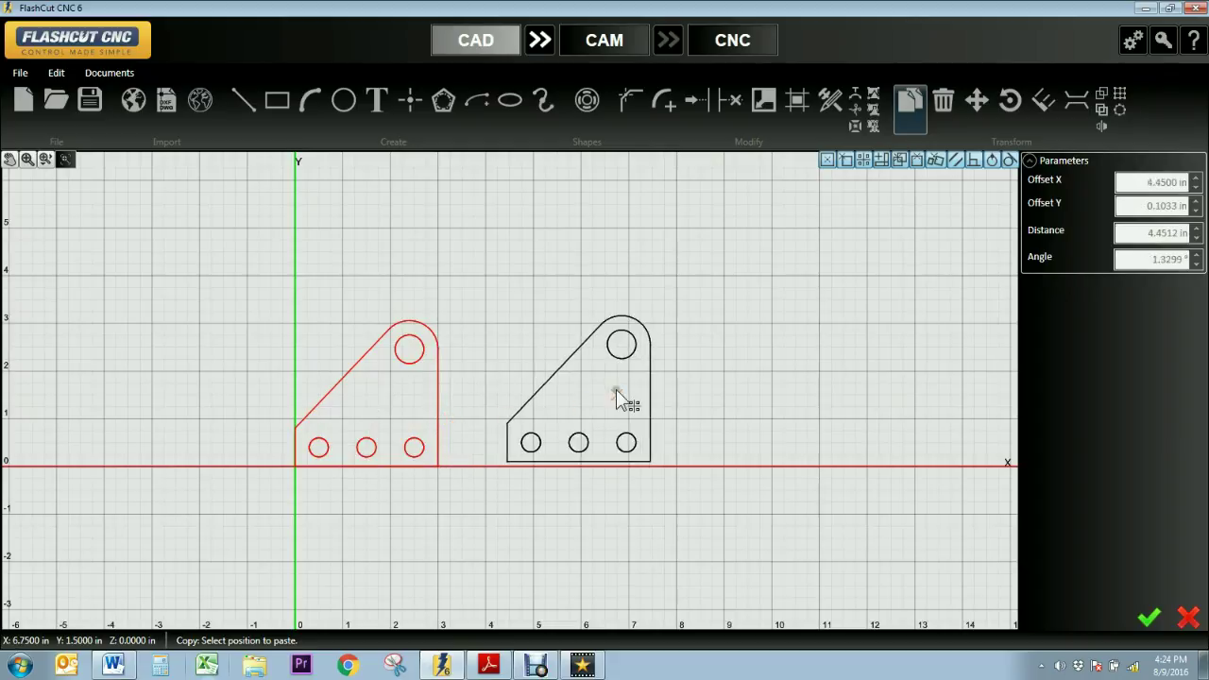
{"action": "left_click", "coordinate": [584, 353]}
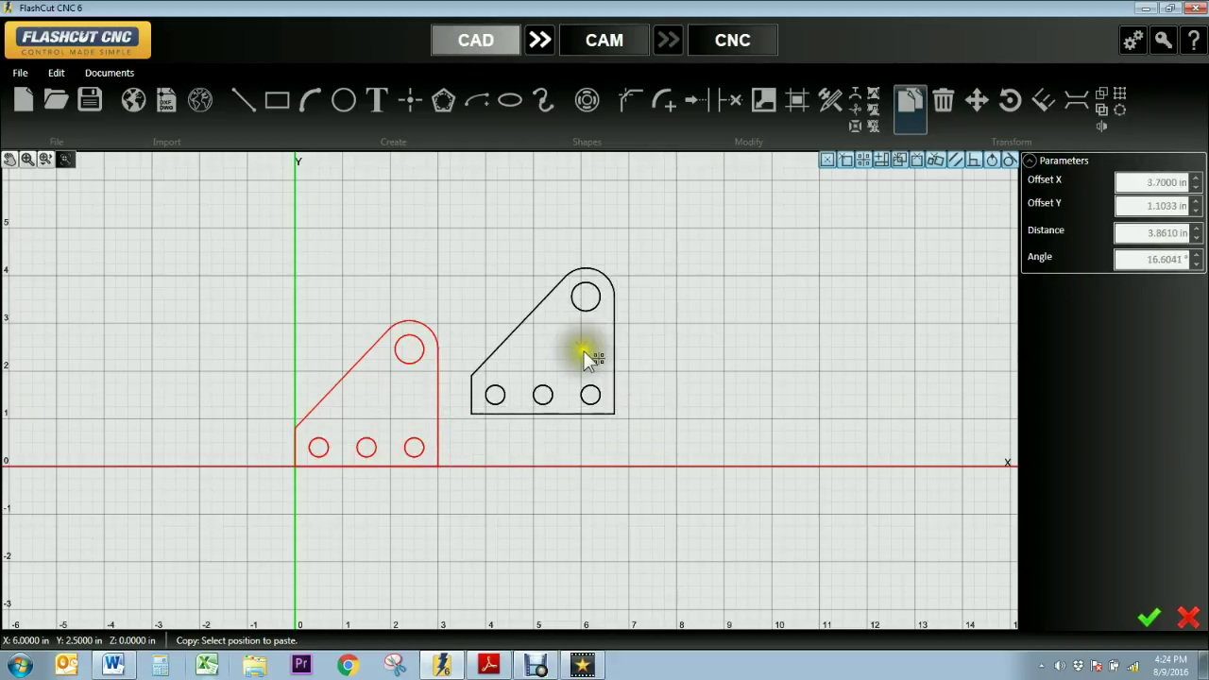
{"action": "left_click", "coordinate": [810, 389]}
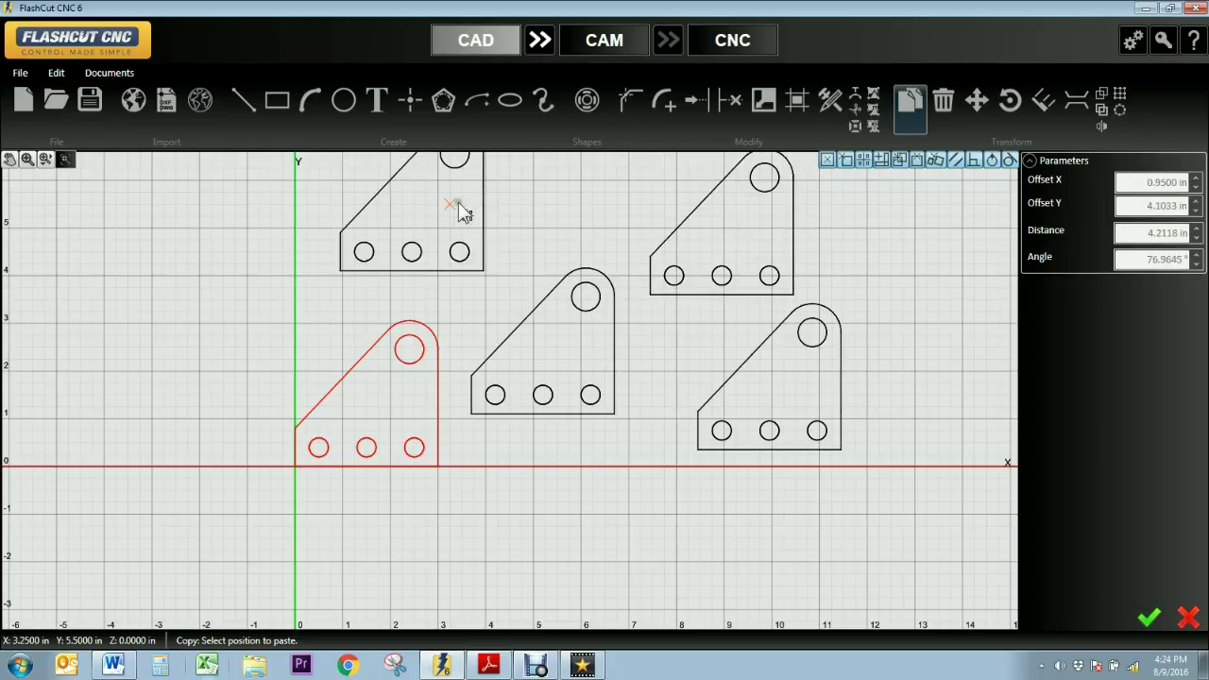
{"action": "left_click", "coordinate": [470, 220]}
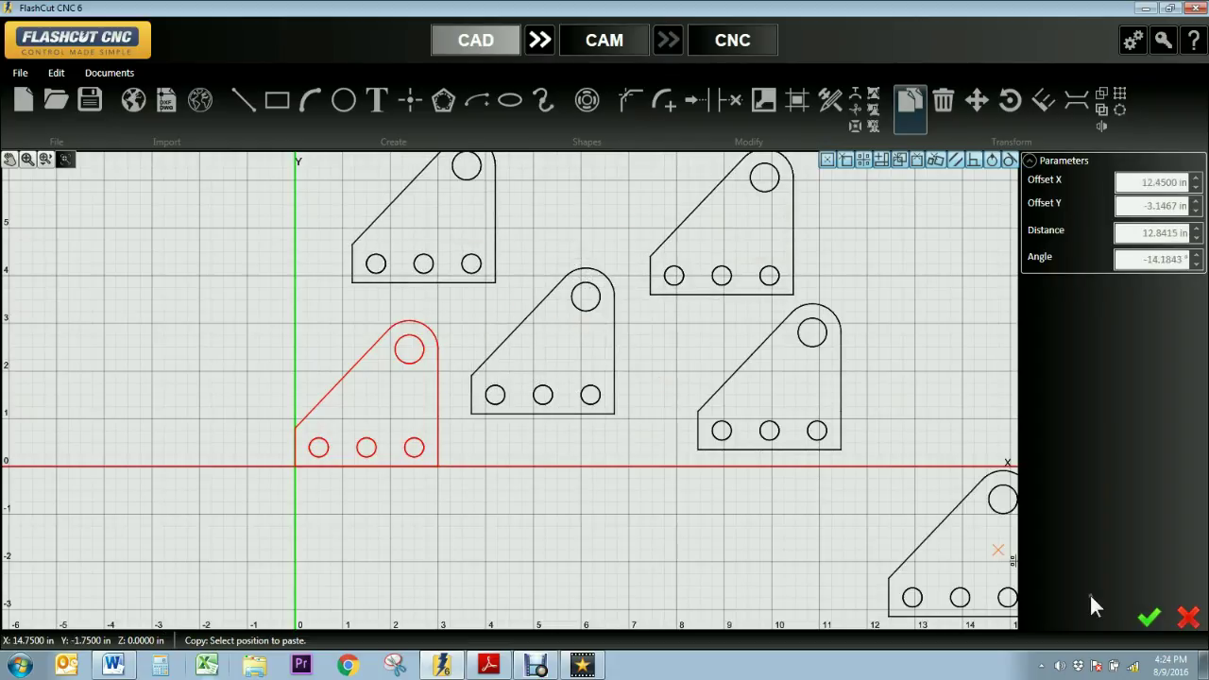
{"action": "left_click", "coordinate": [1149, 619]}
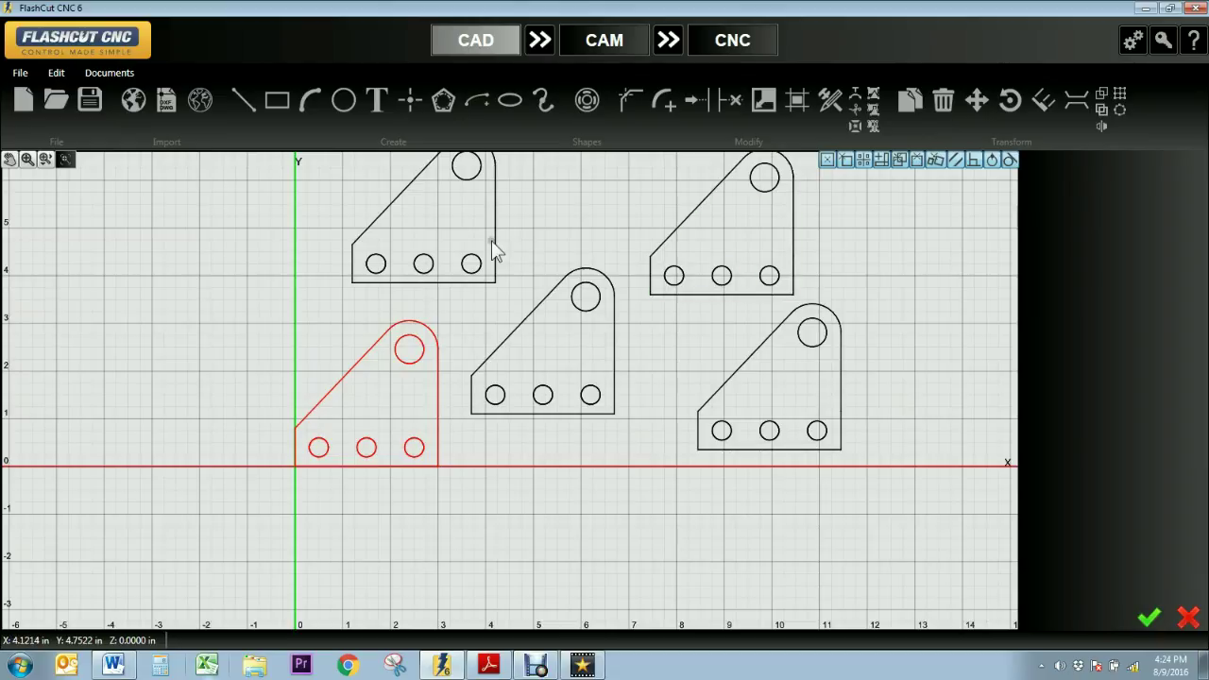
Step: Delete the top-left and top-right copies of the gusset plate
{"action": "scroll", "coordinate": [345, 449], "scroll_direction": "down", "scroll_amount": 1}
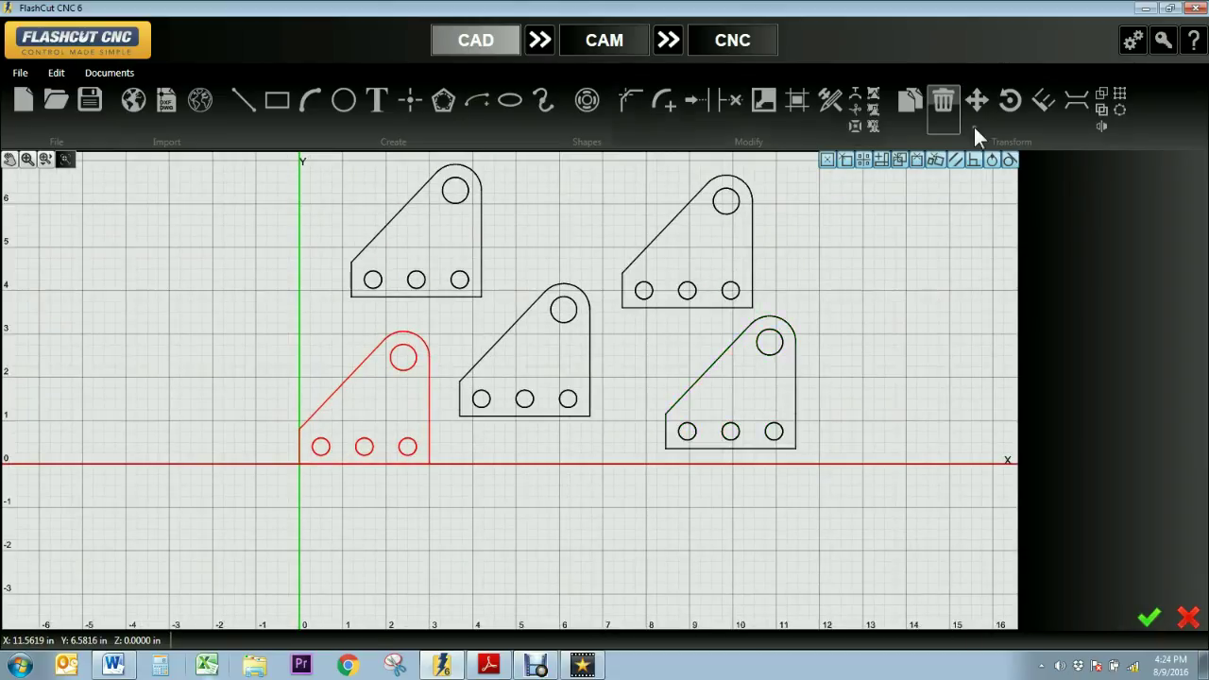
{"action": "left_click", "coordinate": [871, 317]}
{"action": "left_click", "coordinate": [953, 102]}
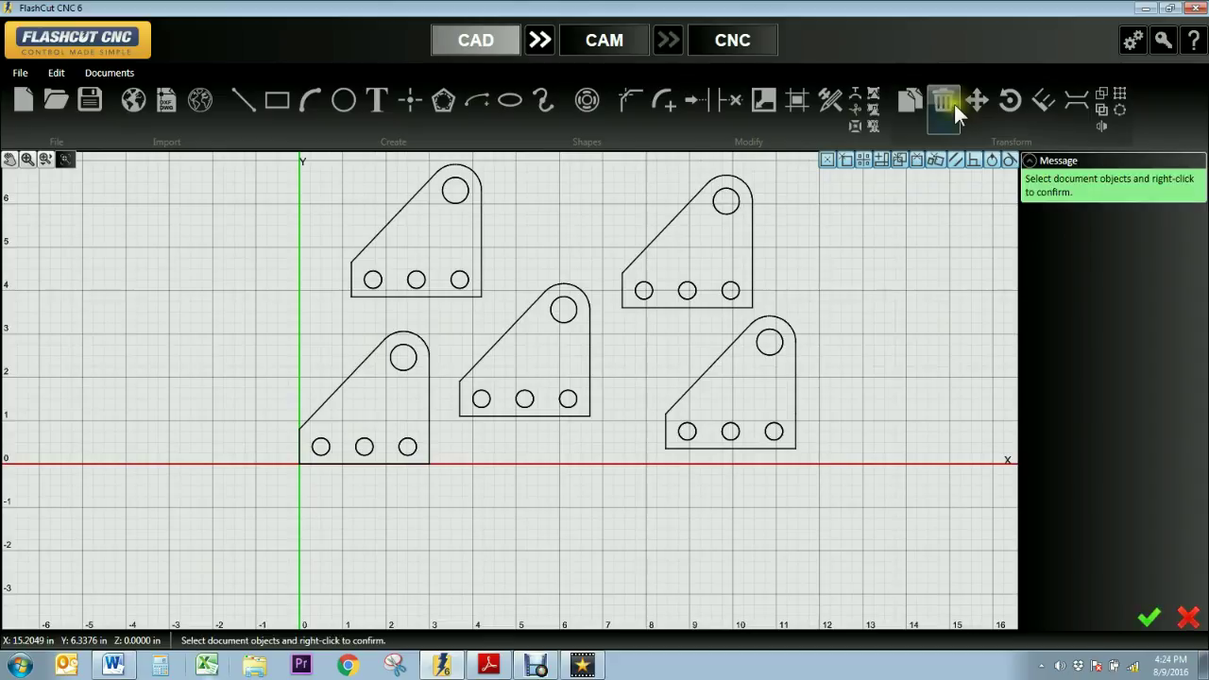
{"action": "left_click", "coordinate": [432, 195]}
{"action": "right_click", "coordinate": [432, 195]}
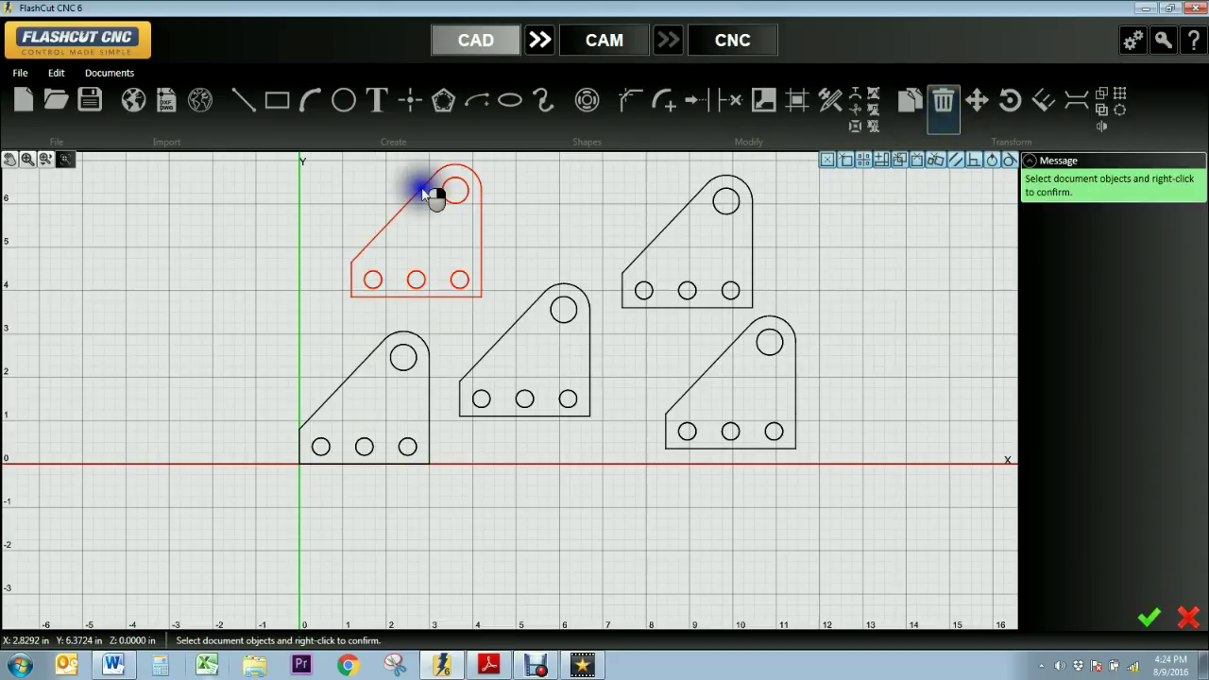
{"action": "left_click", "coordinate": [675, 227]}
{"action": "right_click", "coordinate": [672, 229]}
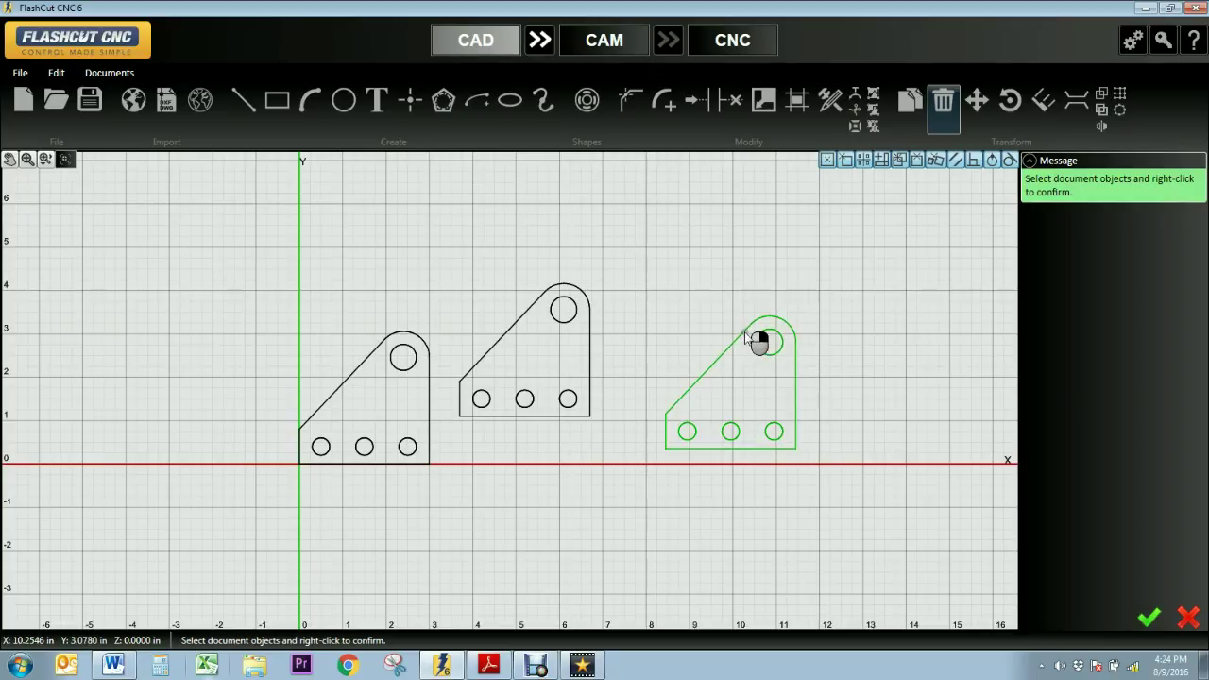
Step: Delete the lower-right copy and drag the remaining plate up and to the right
{"action": "left_click", "coordinate": [746, 334]}
{"action": "right_click", "coordinate": [750, 334]}
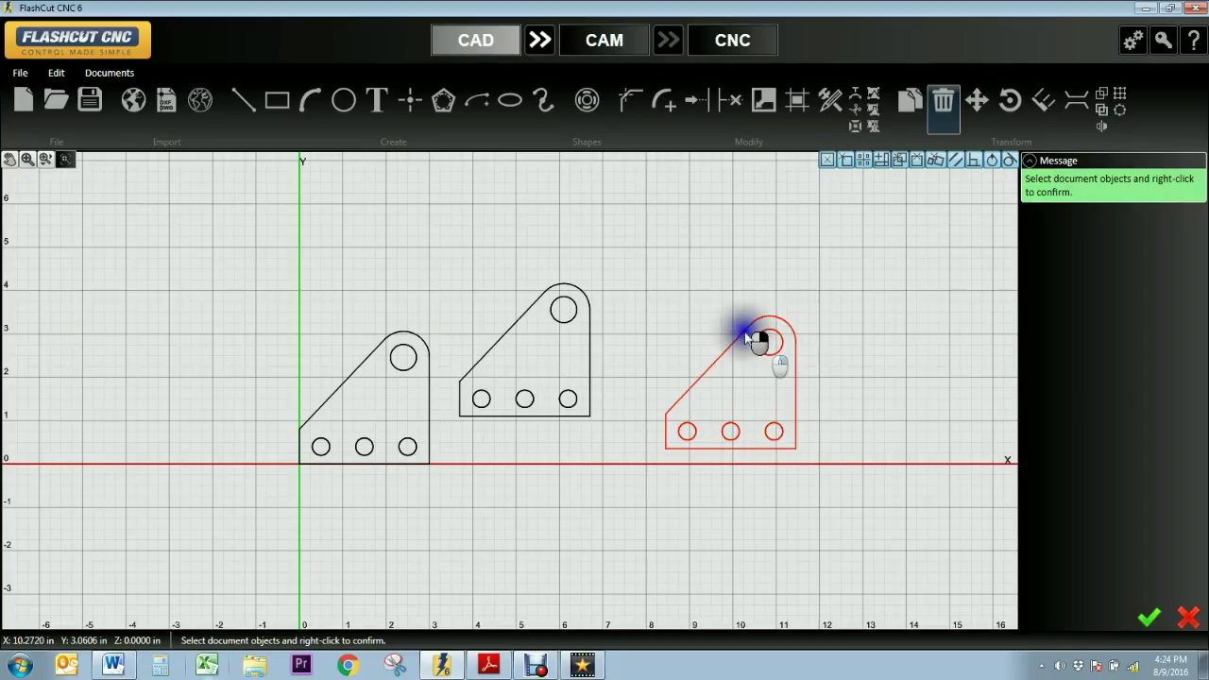
{"action": "left_click", "coordinate": [1144, 615]}
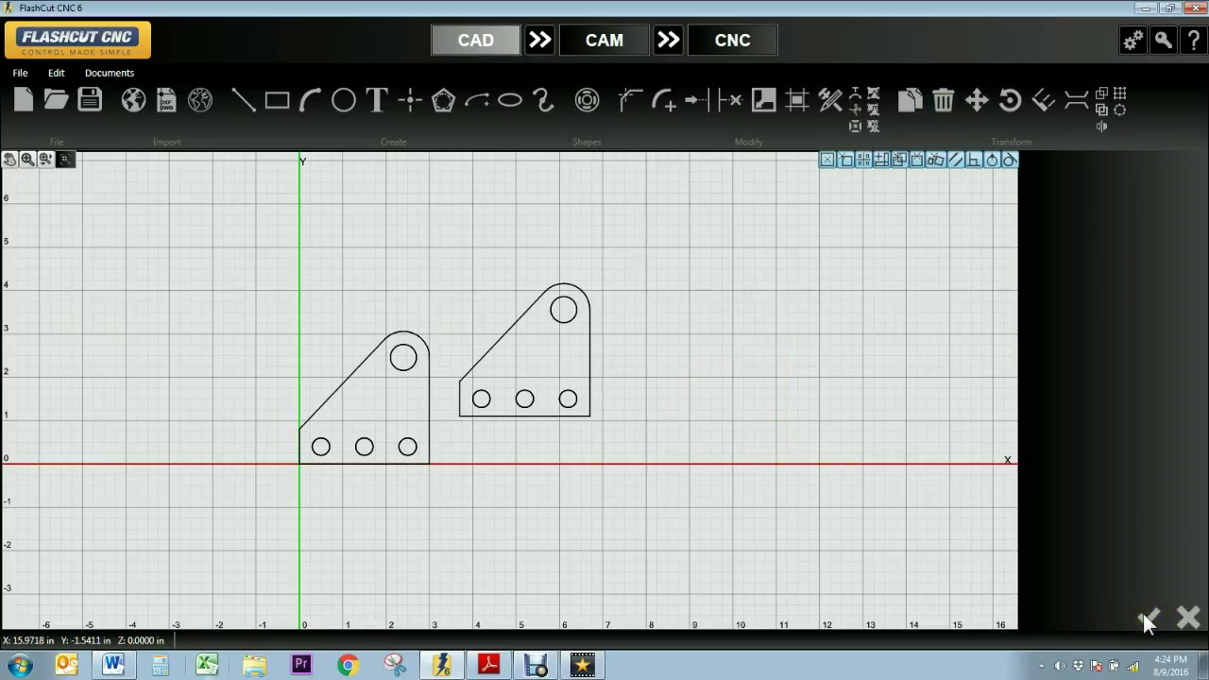
{"action": "left_click", "coordinate": [516, 323]}
{"action": "left_click_drag", "start_coordinate": [517, 323], "coordinate": [596, 290]}
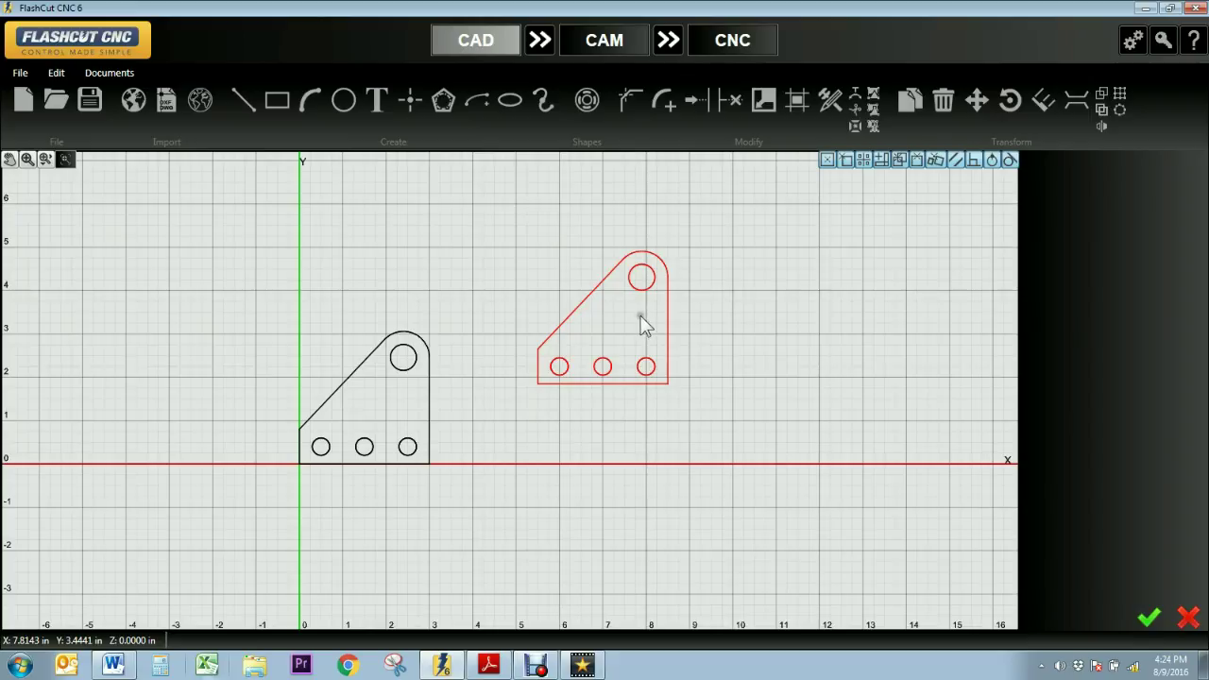
Step: Move the second plate slightly by picking a start and end point
{"action": "left_click", "coordinate": [976, 99]}
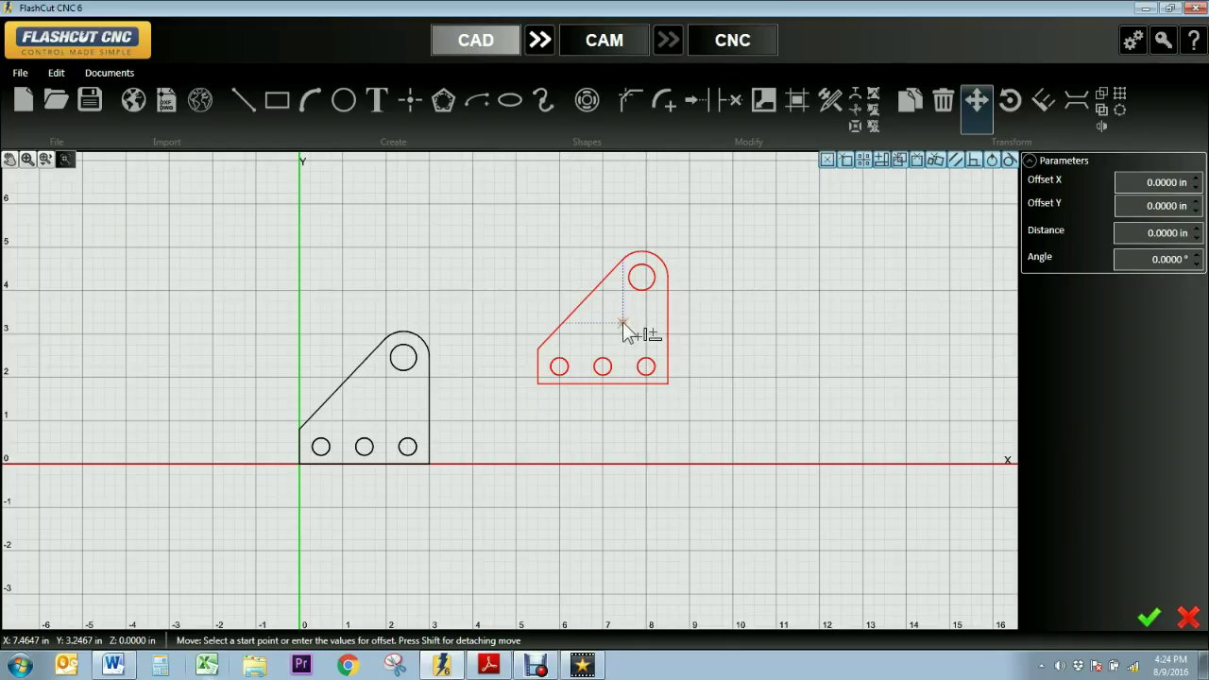
{"action": "left_click", "coordinate": [623, 324]}
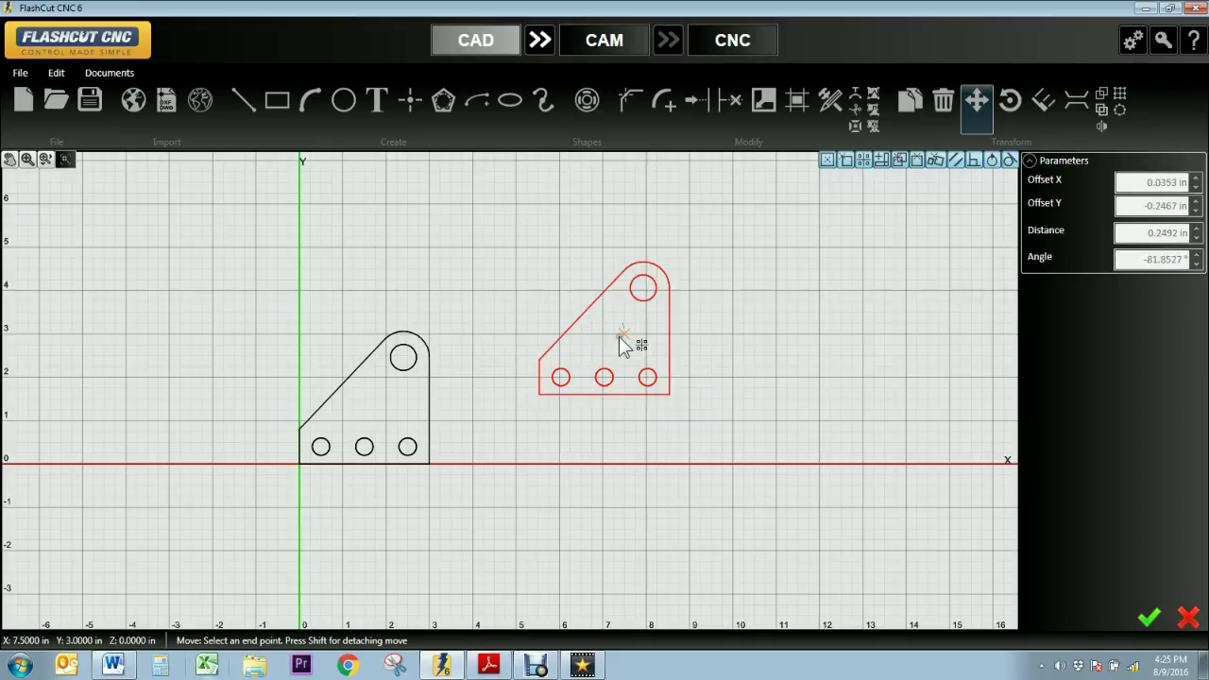
{"action": "left_click", "coordinate": [618, 330]}
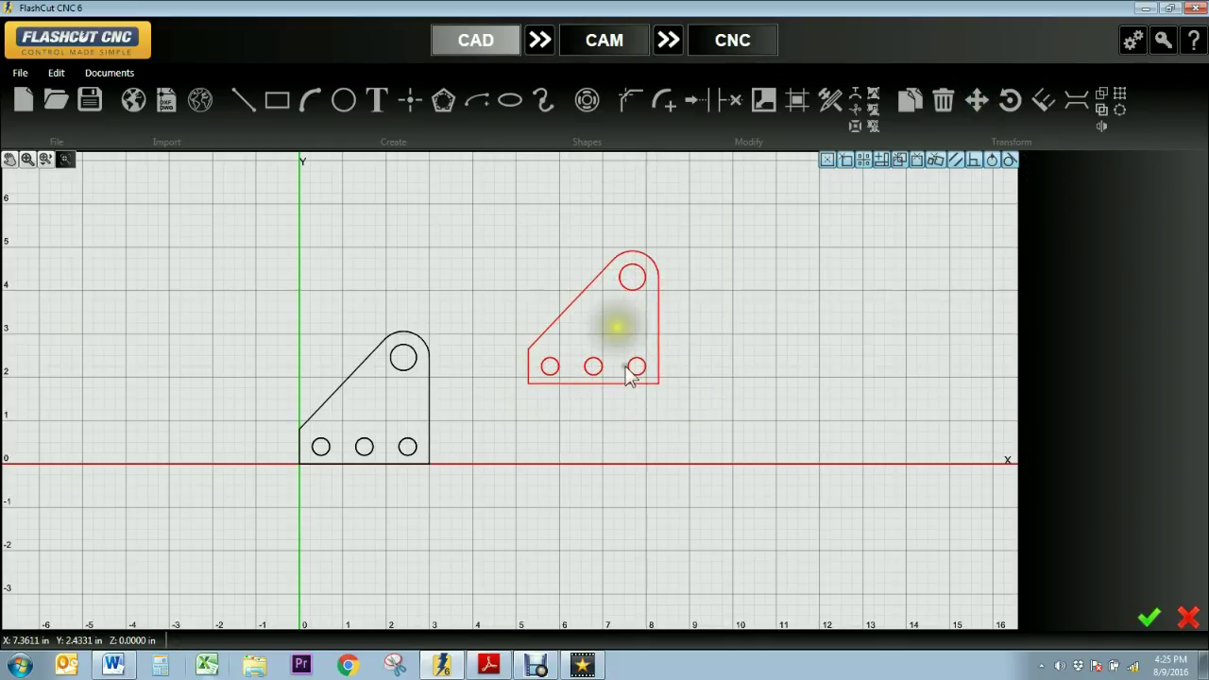
Step: Move the plate again with Offset X 2 in, an adjusted Y offset and angle 358.43°
{"action": "left_click", "coordinate": [976, 104]}
{"action": "left_click", "coordinate": [1196, 179]}
{"action": "left_click", "coordinate": [1196, 179]}
{"action": "left_click", "coordinate": [1196, 201]}
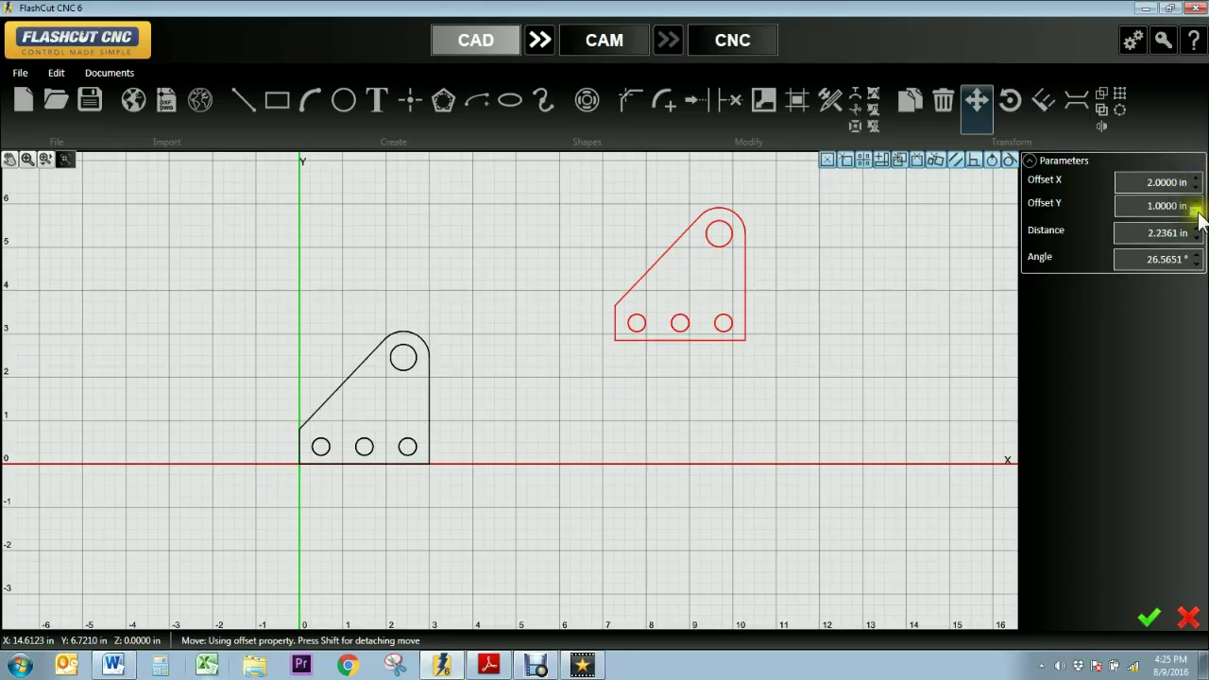
{"action": "left_click", "coordinate": [1196, 209]}
{"action": "left_click", "coordinate": [1195, 210]}
{"action": "left_click", "coordinate": [1196, 254]}
{"action": "left_click", "coordinate": [1196, 254]}
{"action": "left_click", "coordinate": [1196, 254]}
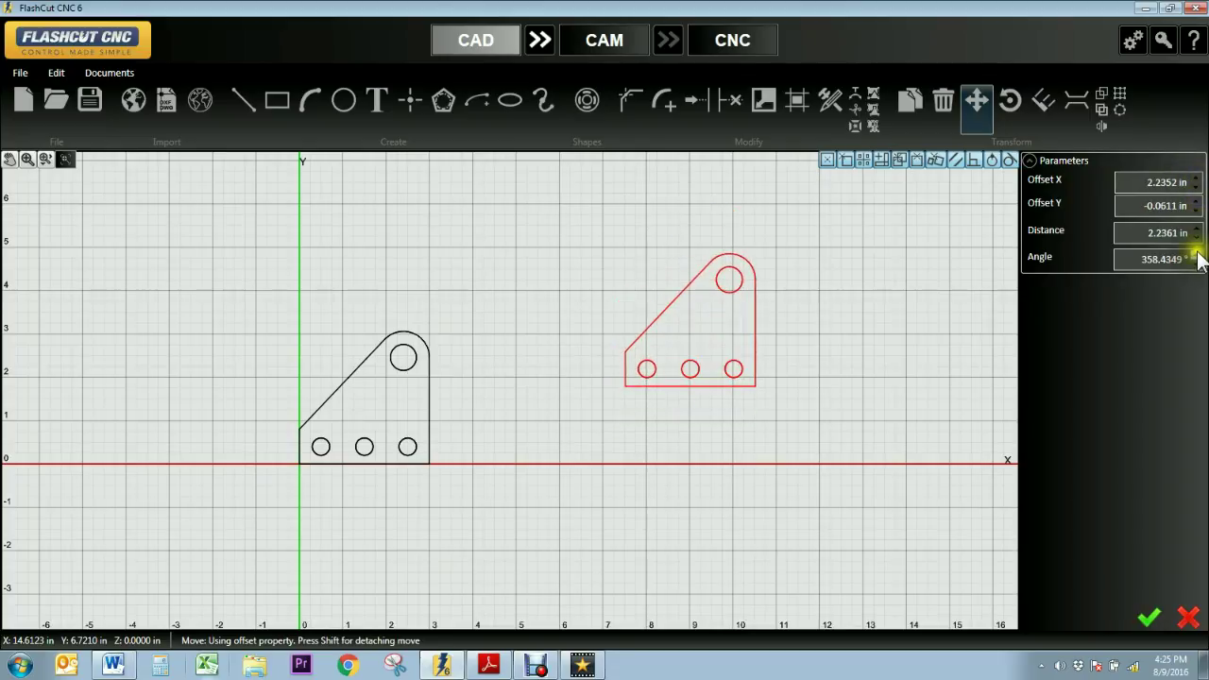
{"action": "left_click", "coordinate": [1150, 621]}
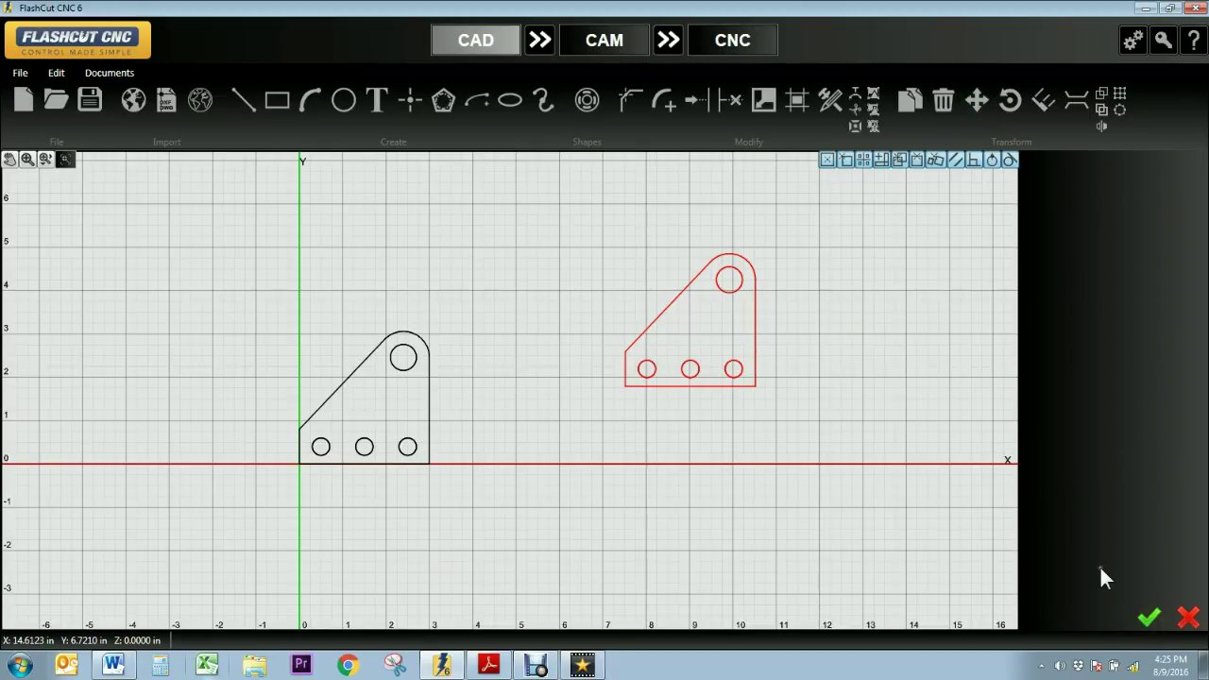
{"action": "left_click", "coordinate": [874, 273]}
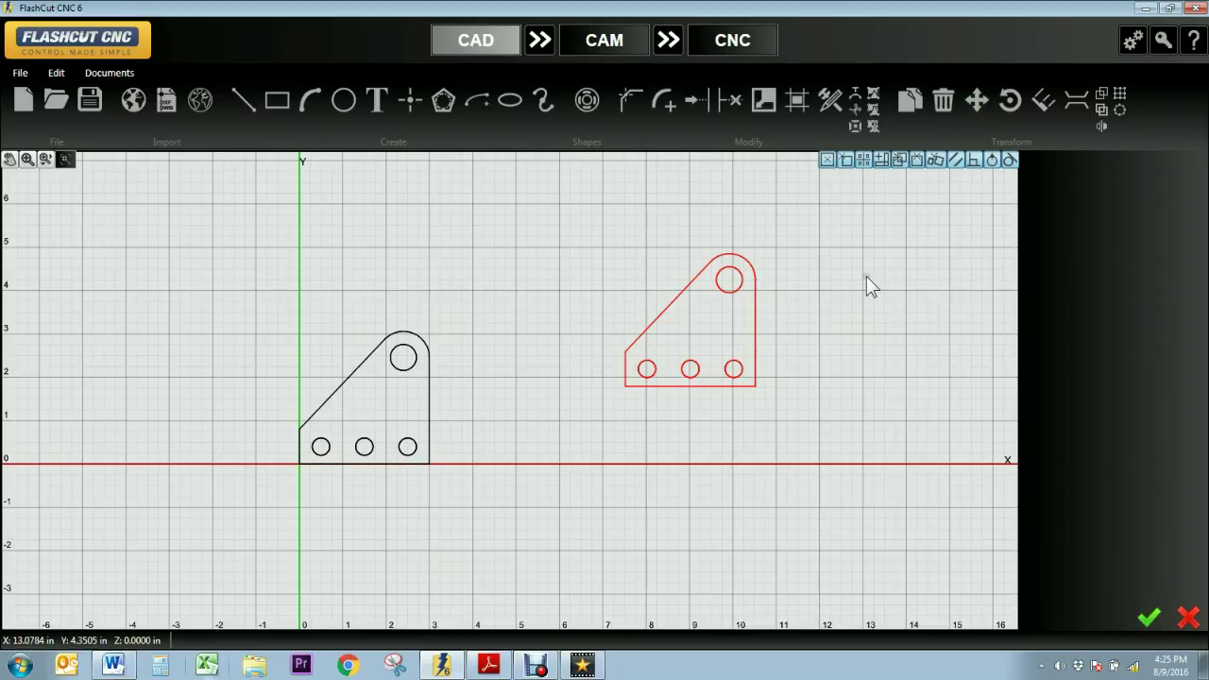
Step: Rotate the second plate about 90° in 3 Points mode using center, source and target points
{"action": "left_click", "coordinate": [1013, 113]}
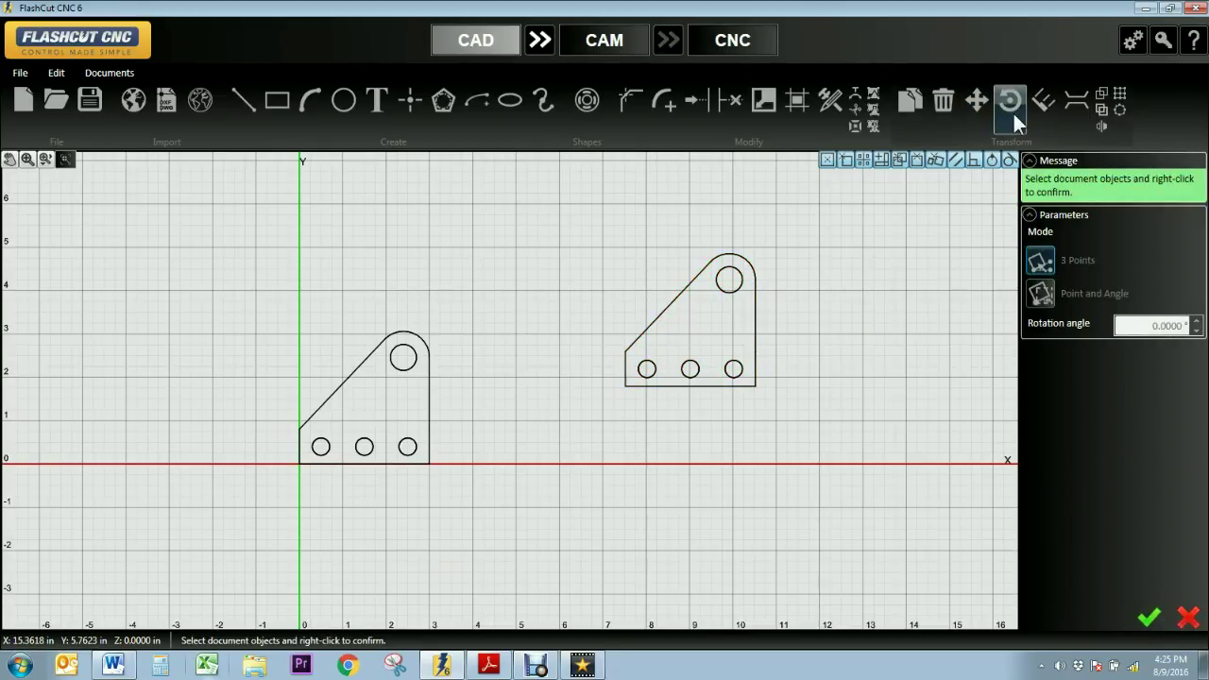
{"action": "left_click", "coordinate": [673, 308]}
{"action": "right_click", "coordinate": [674, 309]}
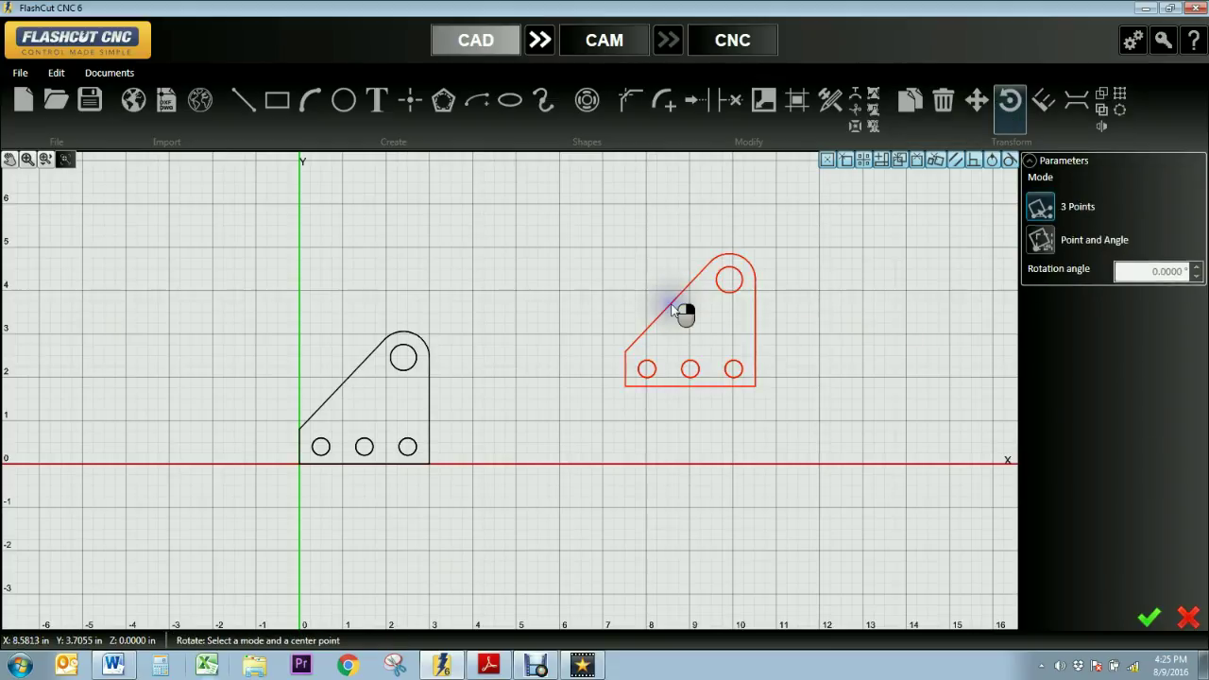
{"action": "left_click", "coordinate": [1042, 206]}
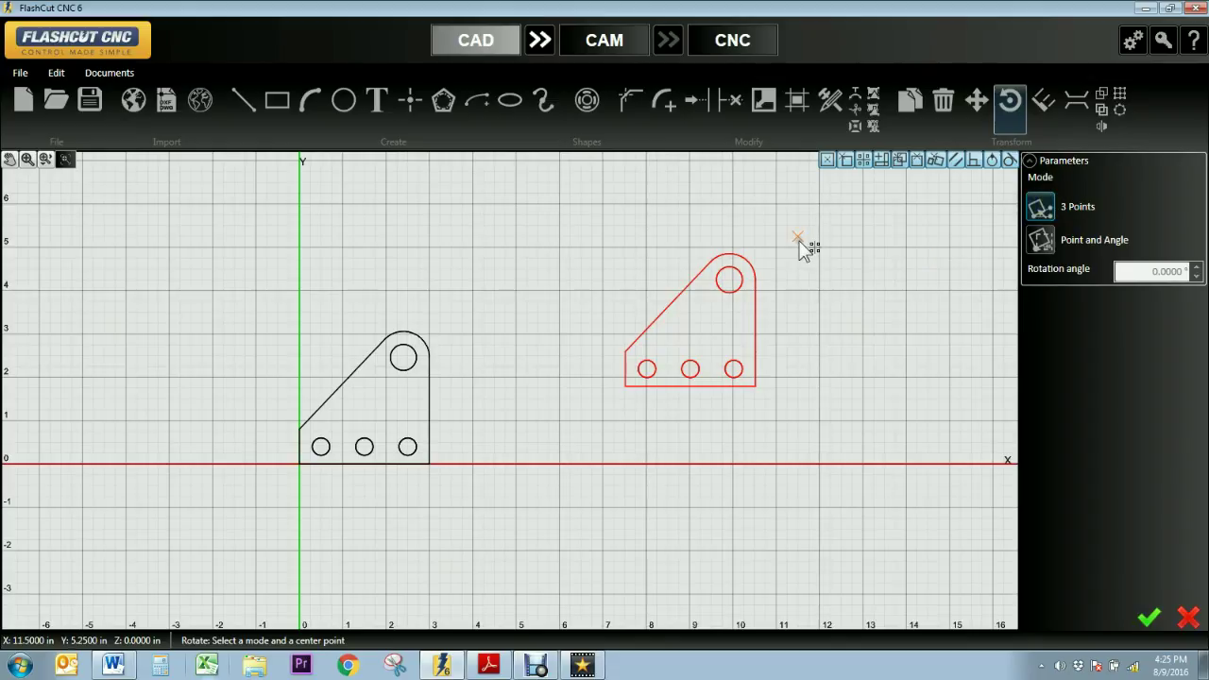
{"action": "left_click", "coordinate": [713, 325]}
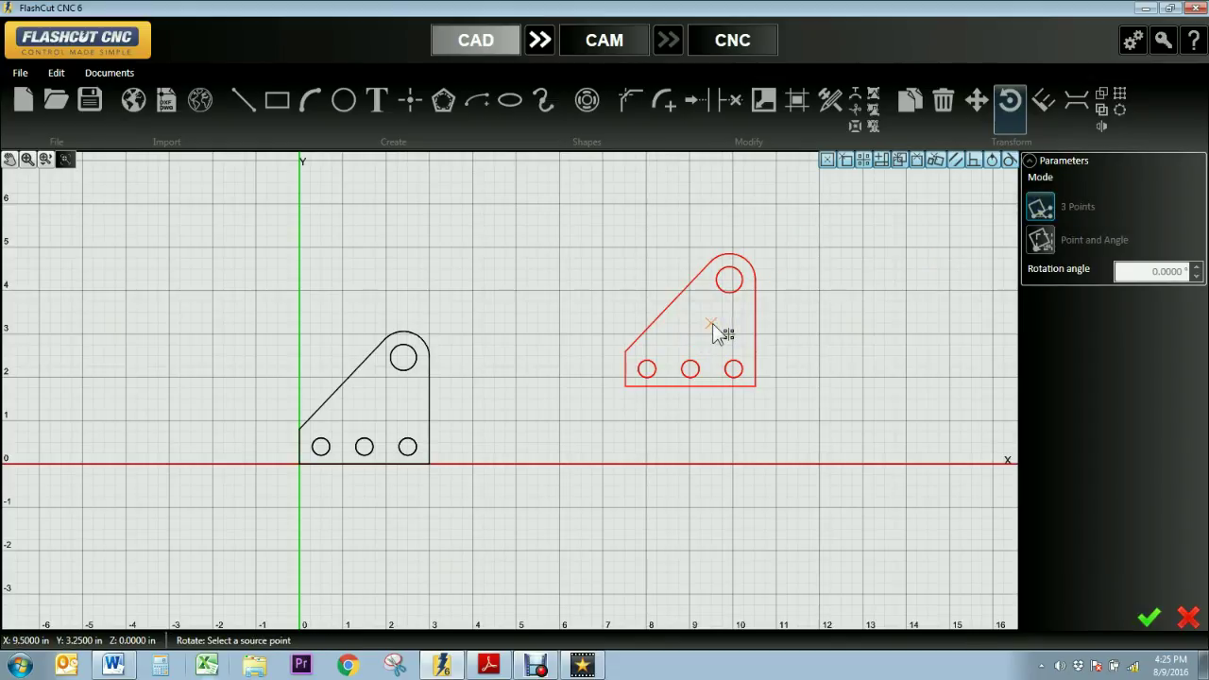
{"action": "left_click", "coordinate": [649, 257]}
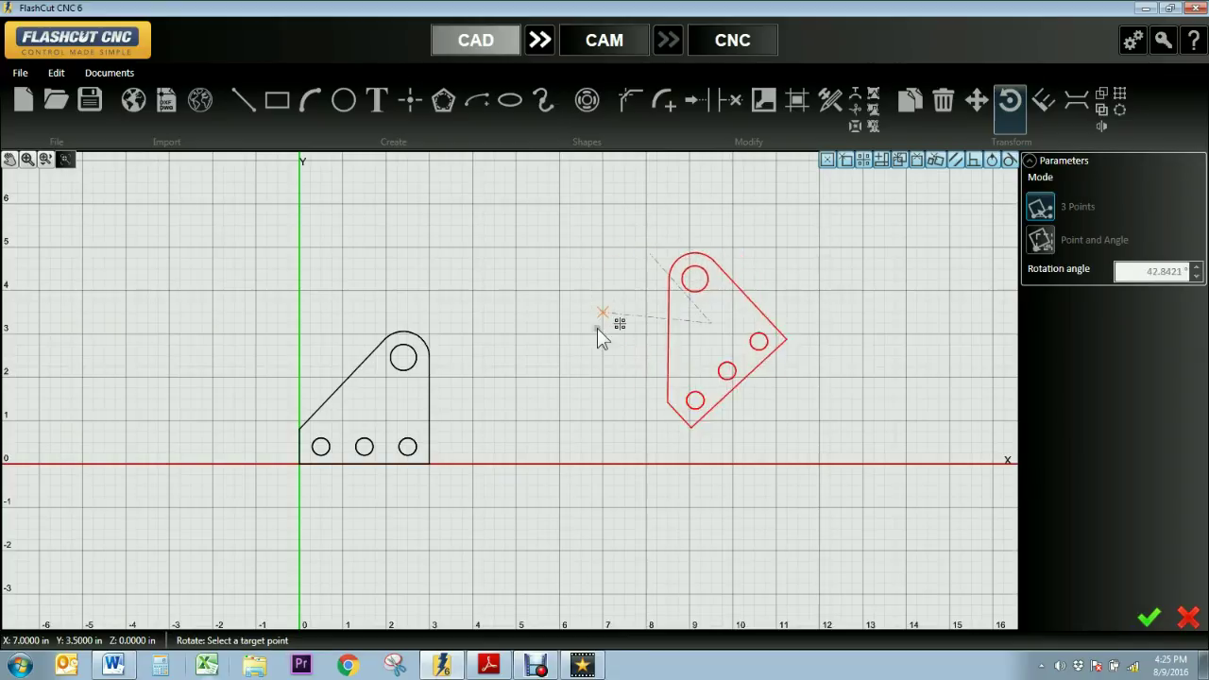
{"action": "left_click", "coordinate": [621, 395]}
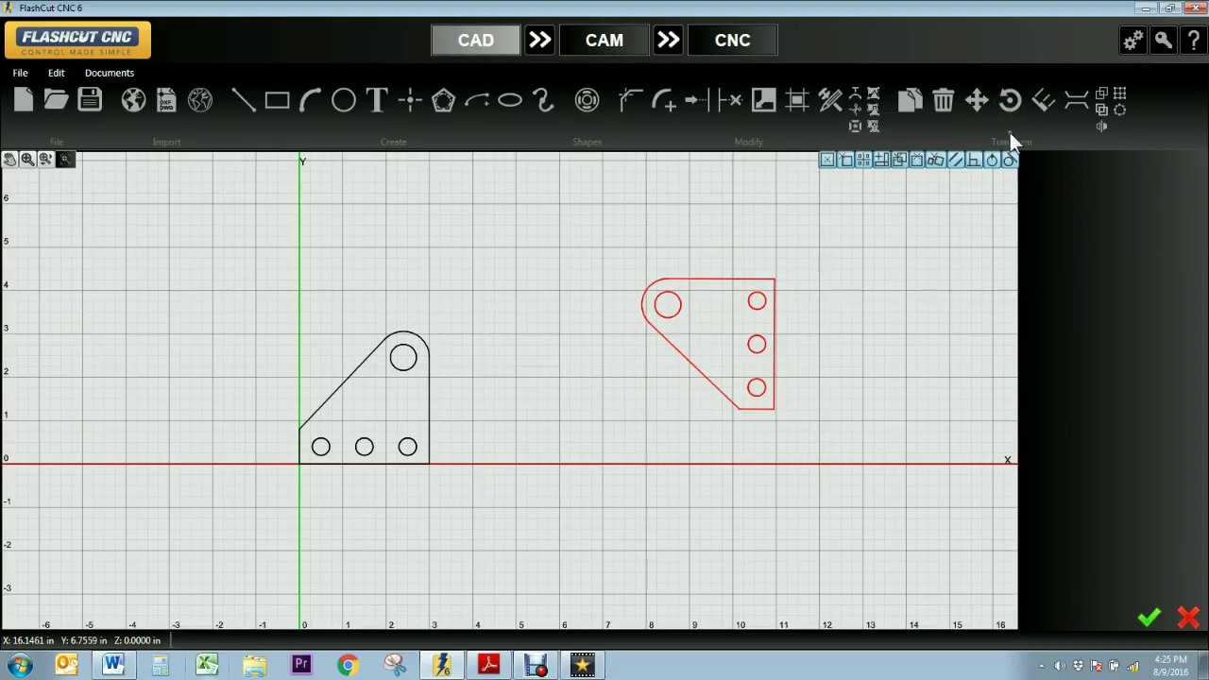
Step: Rotate the second plate a further -75° about a center point in Point and Angle mode
{"action": "left_click", "coordinate": [1010, 101]}
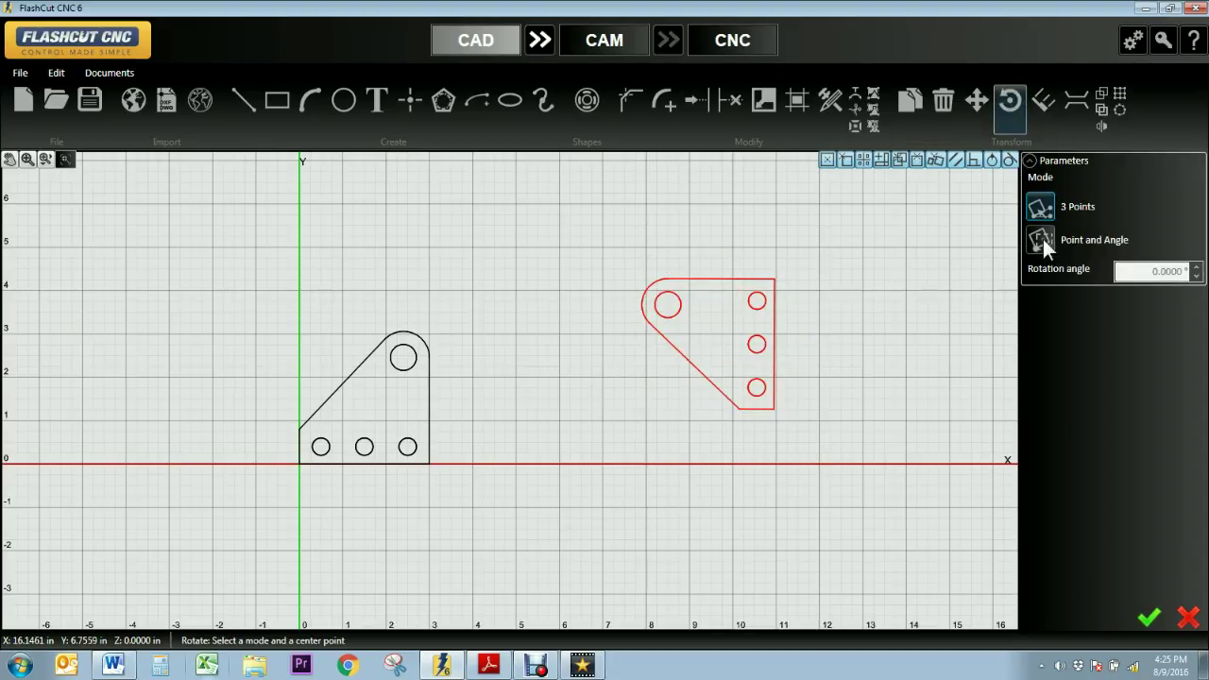
{"action": "left_click", "coordinate": [1041, 240]}
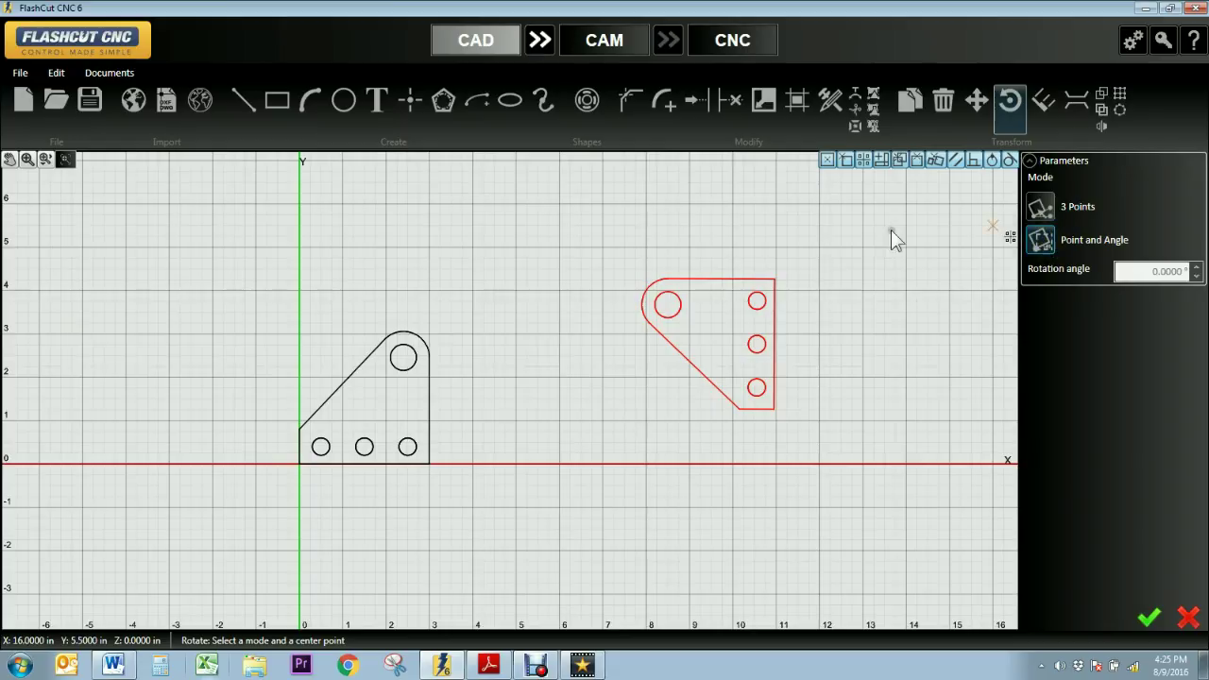
{"action": "left_click", "coordinate": [715, 338]}
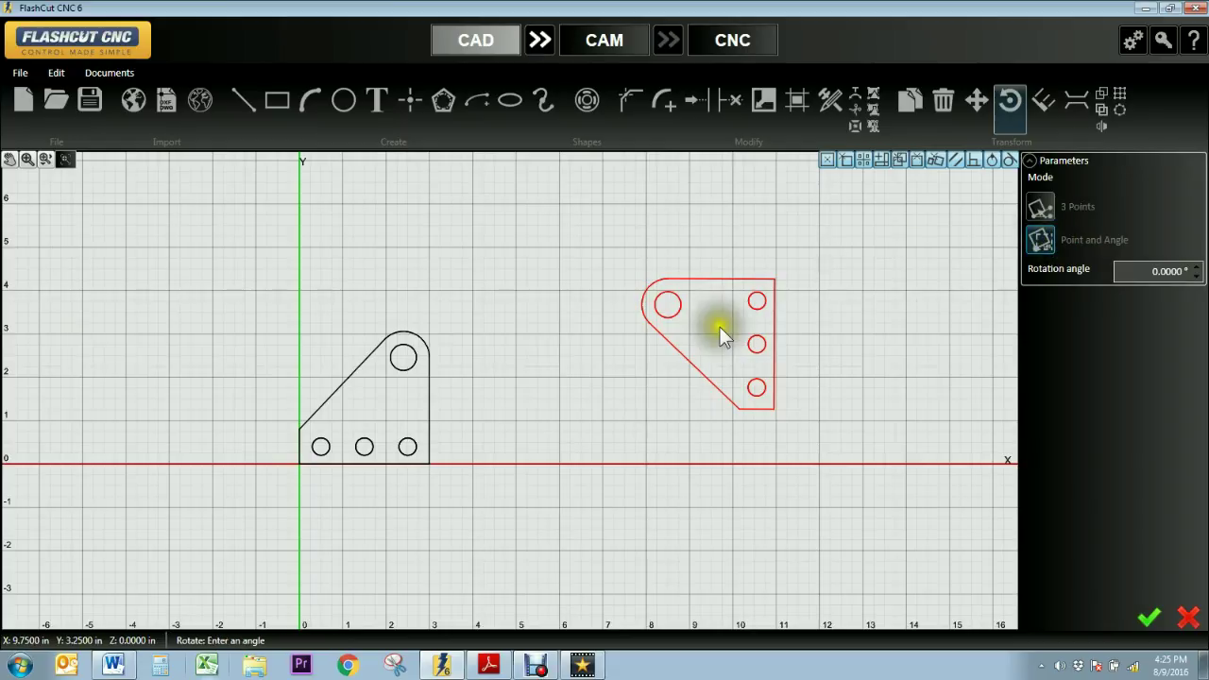
{"action": "scroll", "coordinate": [1193, 272], "scroll_direction": "up", "scroll_amount": 7}
{"action": "scroll", "coordinate": [1193, 281], "scroll_direction": "down", "scroll_amount": 20}
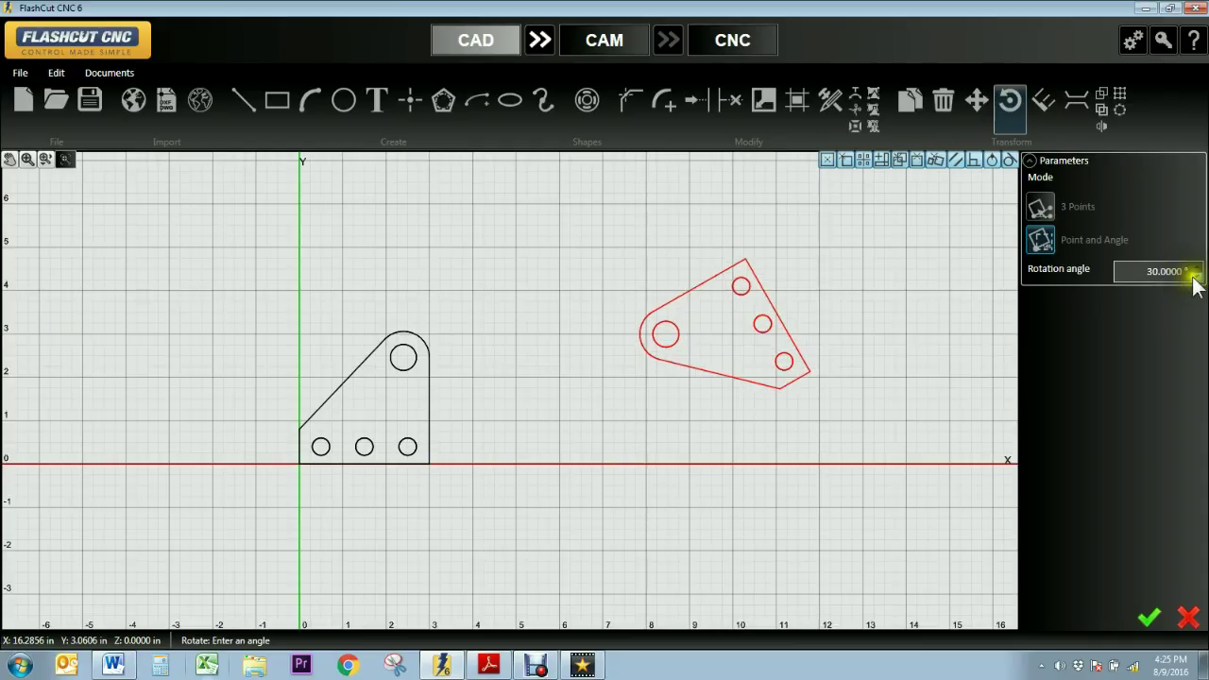
{"action": "scroll", "coordinate": [1194, 279], "scroll_direction": "down", "scroll_amount": 2}
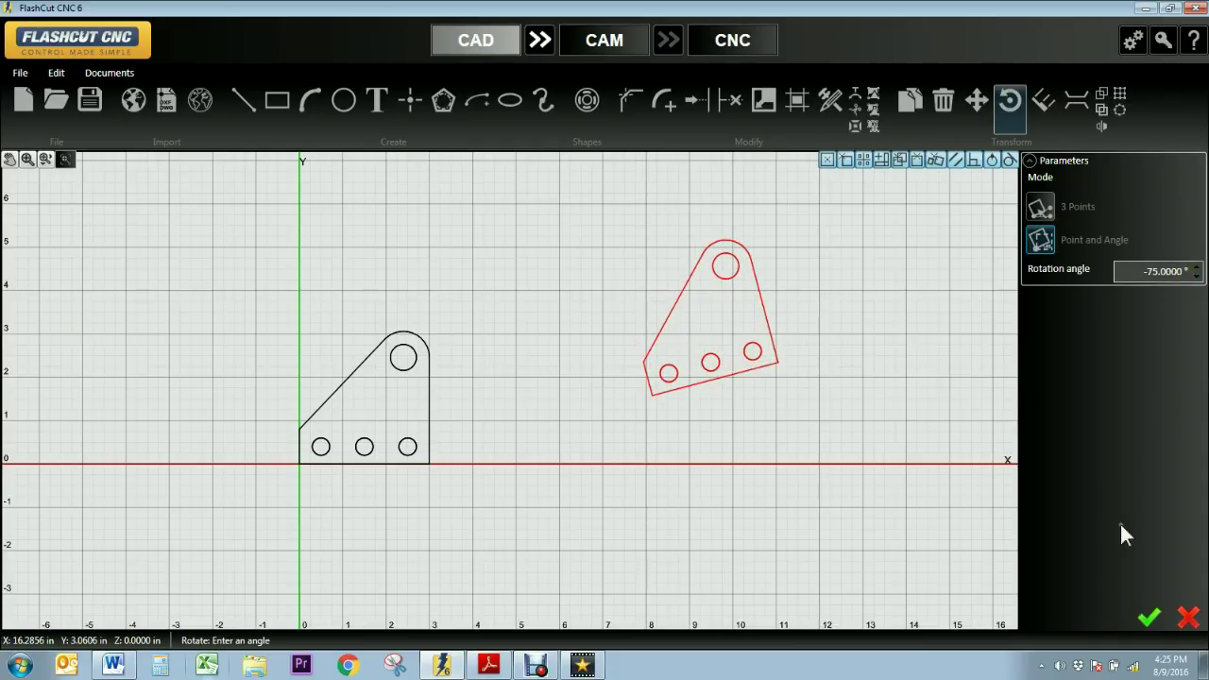
{"action": "left_click", "coordinate": [1147, 621]}
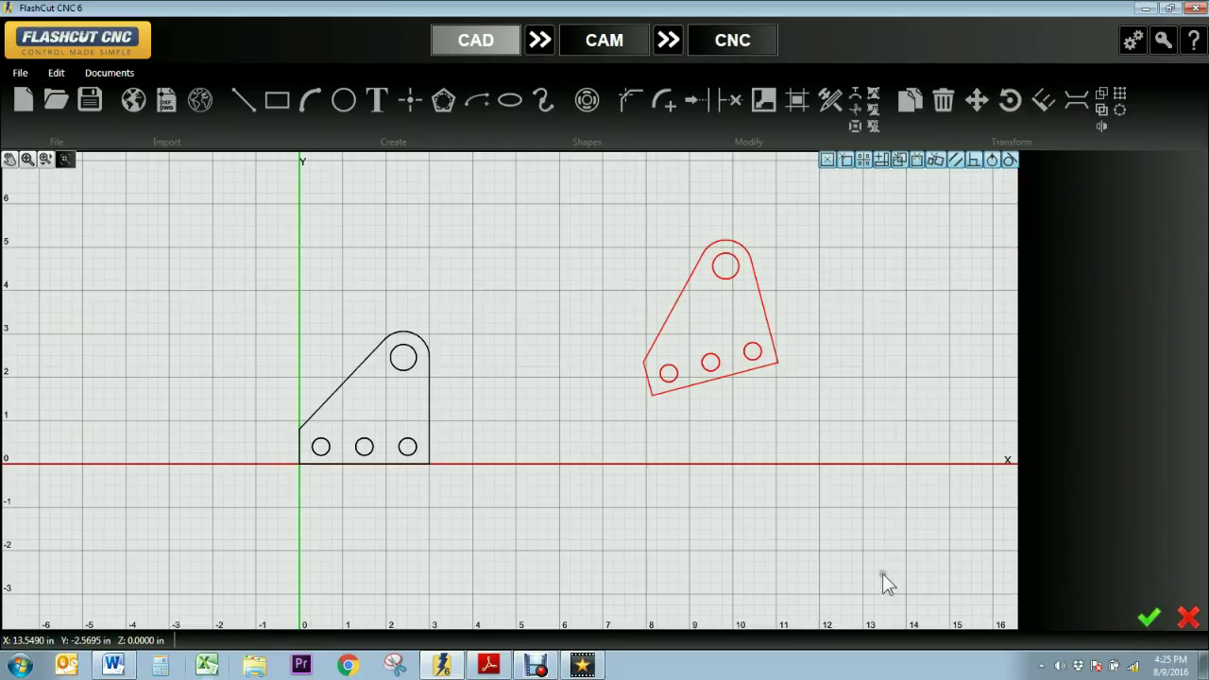
Step: Box-select and delete the rotated plate
{"action": "left_click", "coordinate": [602, 266]}
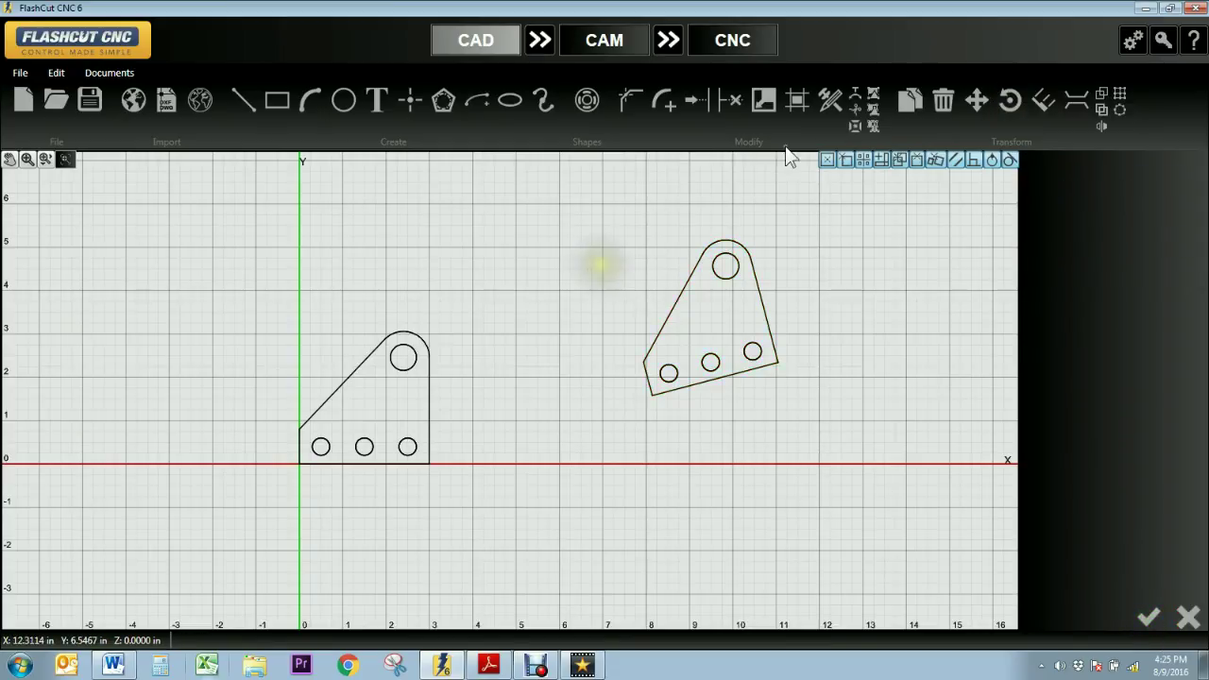
{"action": "left_click_drag", "start_coordinate": [627, 189], "coordinate": [834, 424]}
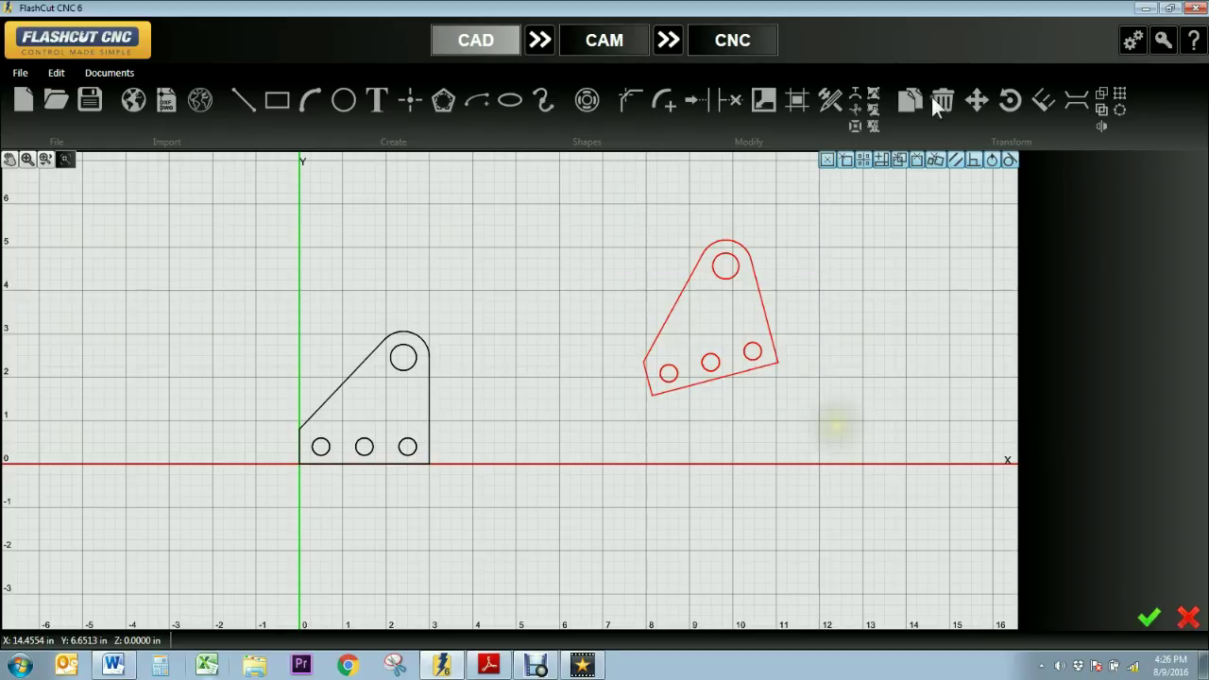
{"action": "left_click", "coordinate": [944, 102]}
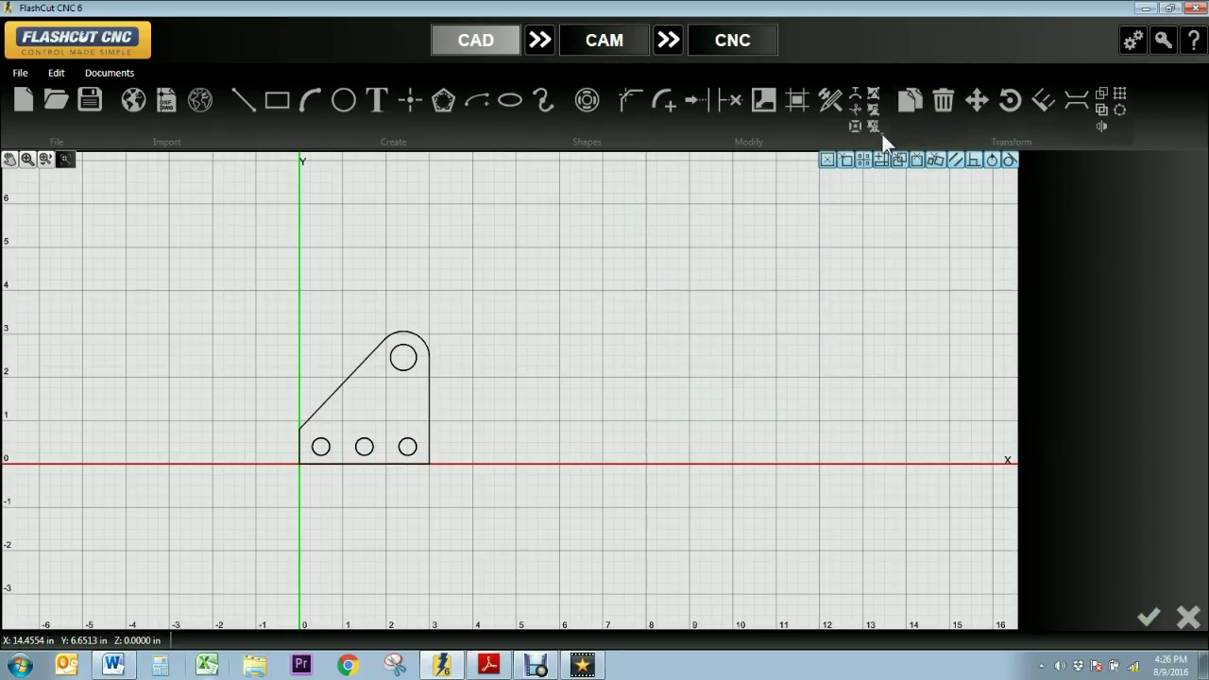
Step: Mirror a copy of the original plate across a vertical line starting at (4, 0)
{"action": "left_click", "coordinate": [1102, 127]}
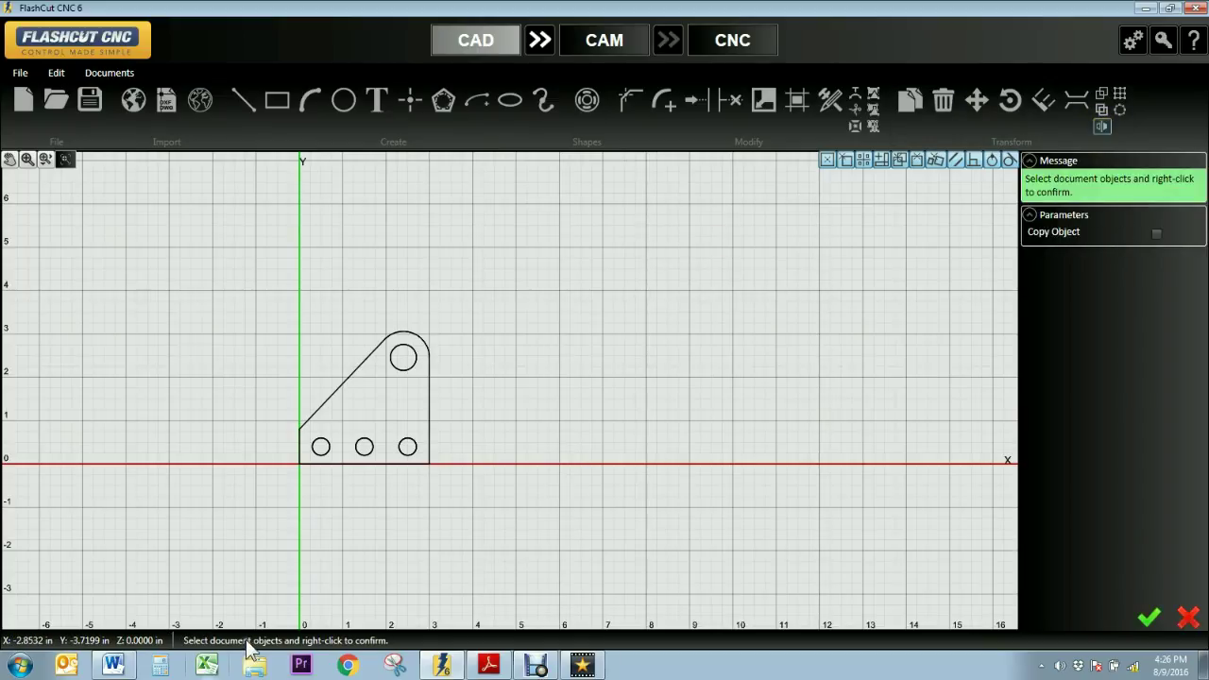
{"action": "left_click_drag", "start_coordinate": [267, 299], "coordinate": [475, 519]}
{"action": "right_click", "coordinate": [383, 408]}
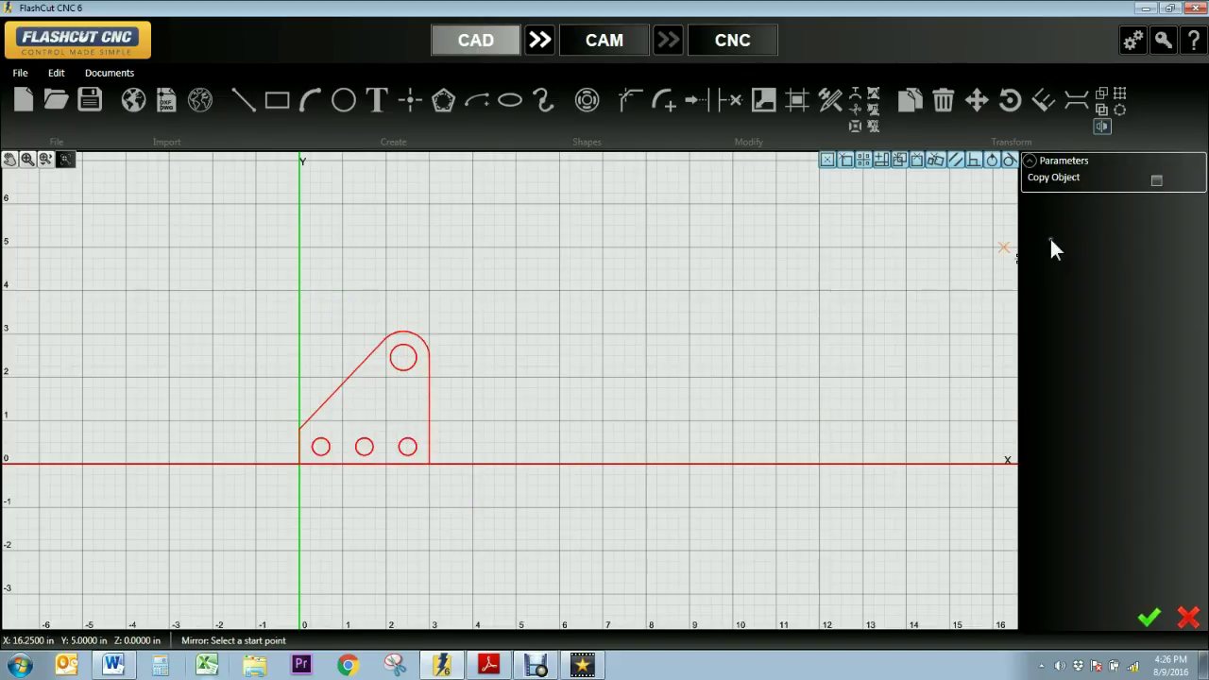
{"action": "left_click", "coordinate": [1155, 180]}
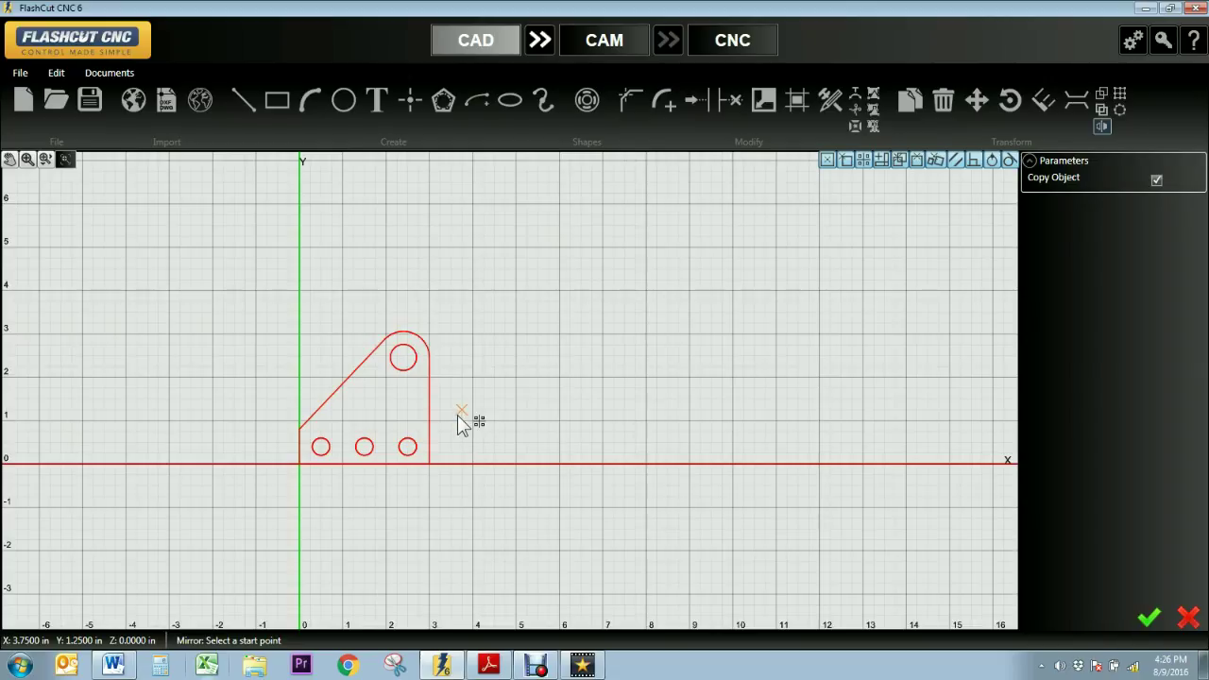
{"action": "left_click", "coordinate": [472, 461]}
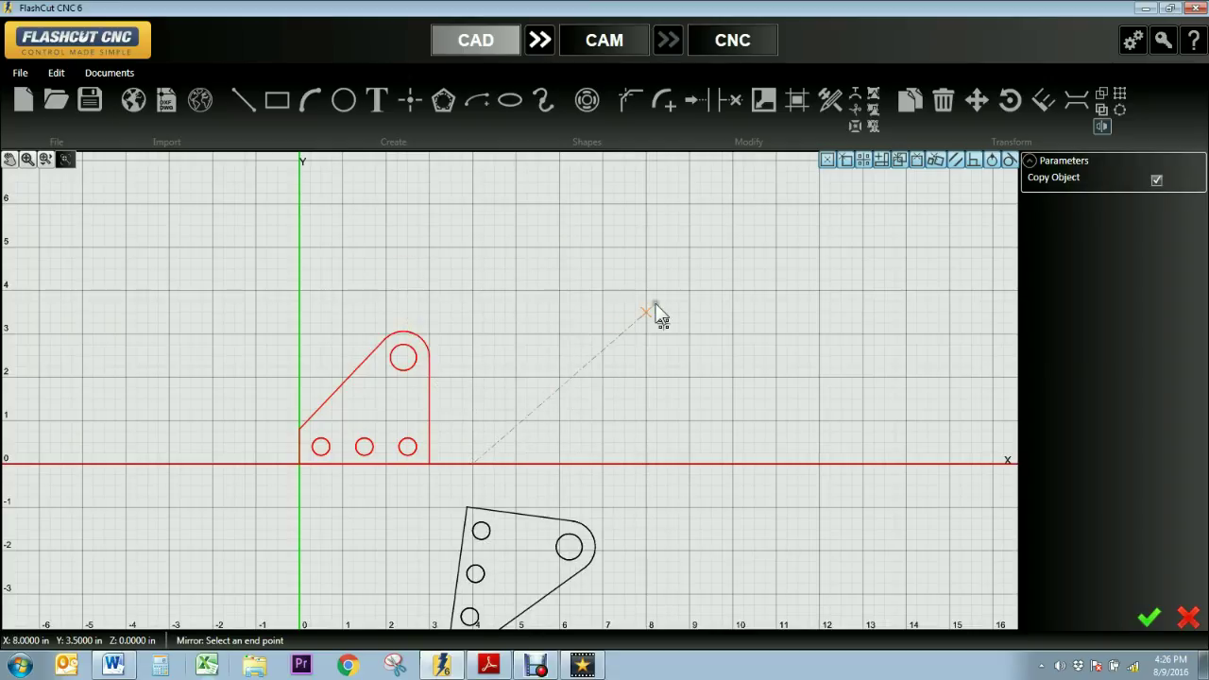
{"action": "left_click", "coordinate": [472, 332]}
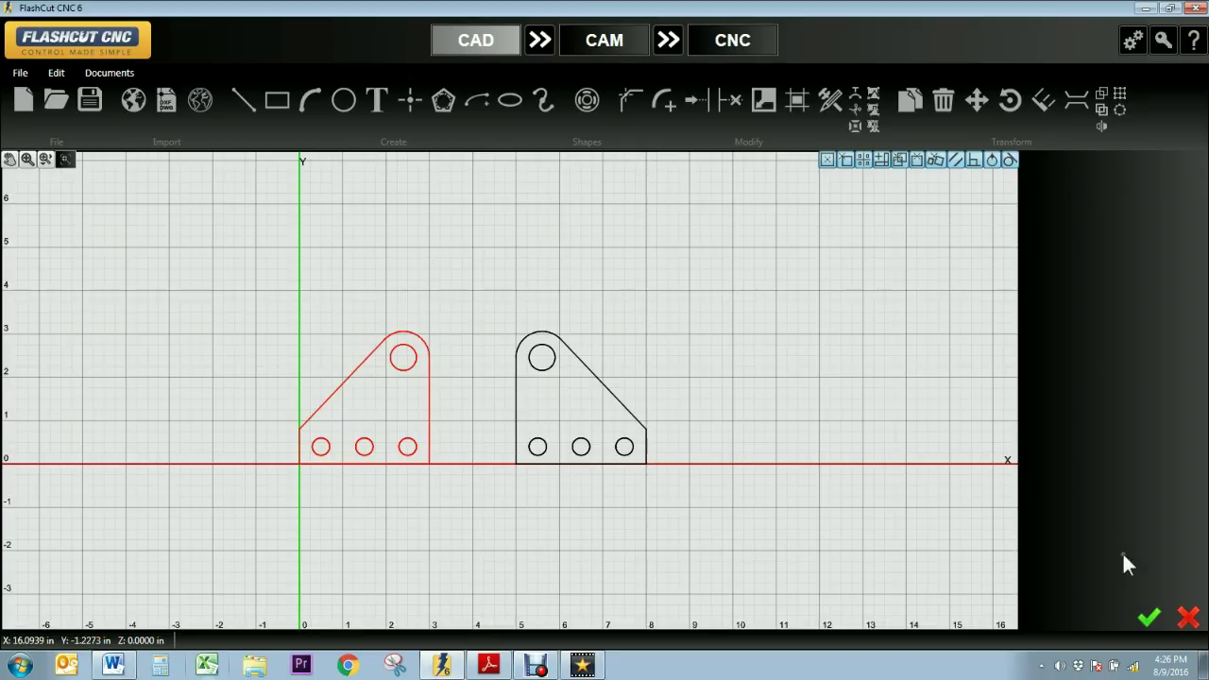
Step: Switch to the CAM screen to show both plates with their toolpaths
{"action": "left_click", "coordinate": [735, 366]}
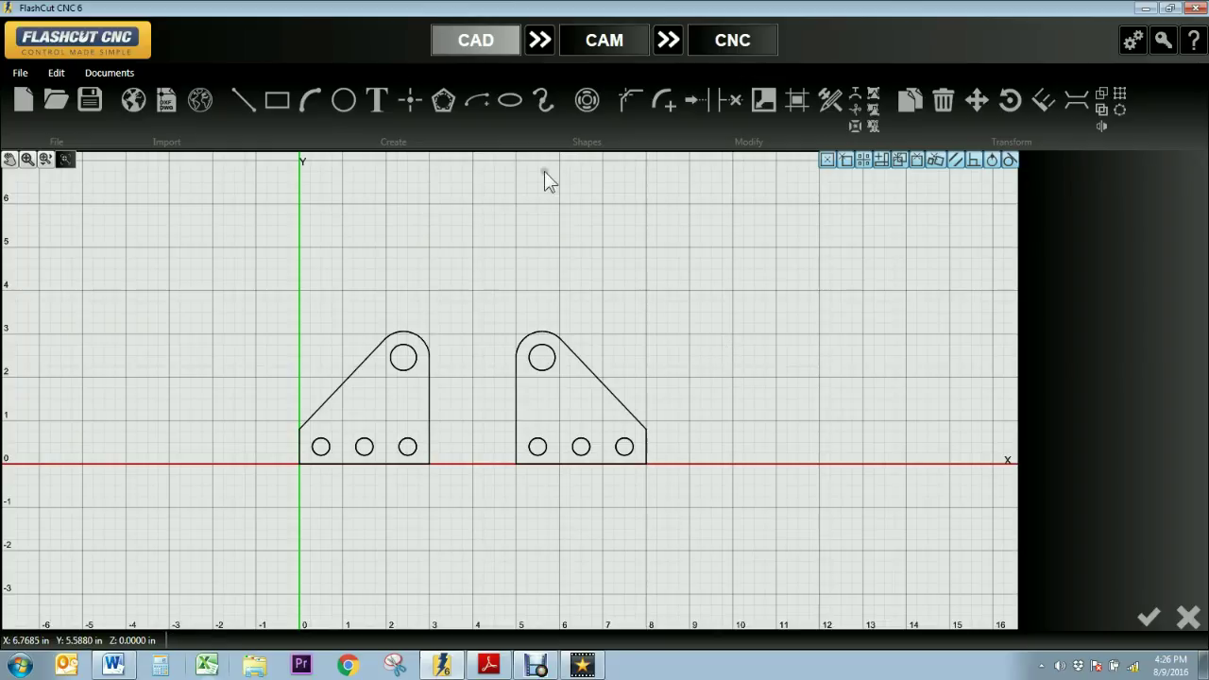
{"action": "left_click", "coordinate": [542, 44]}
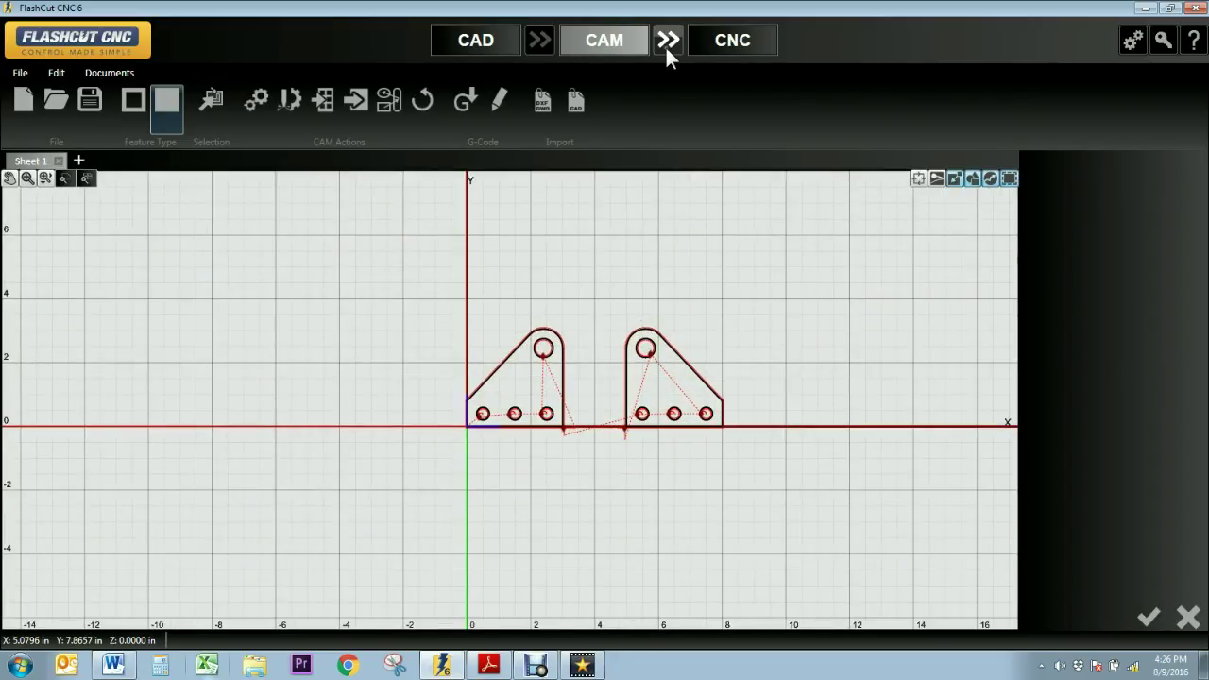
{"action": "left_click", "coordinate": [667, 42]}
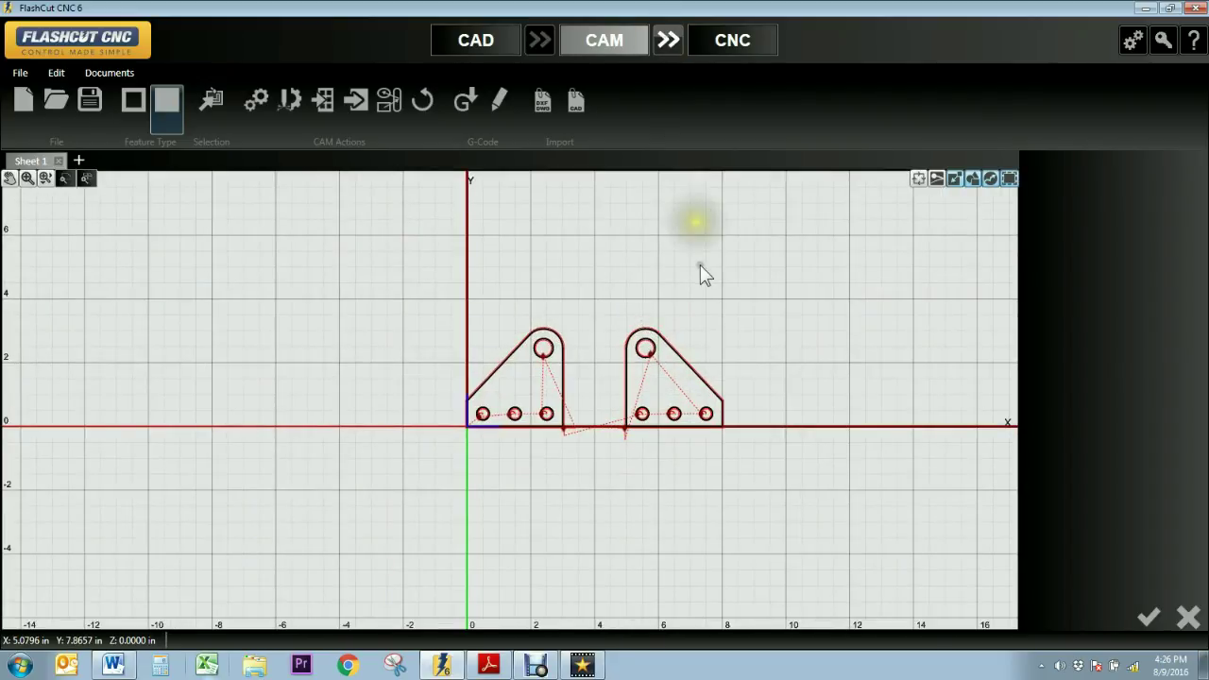